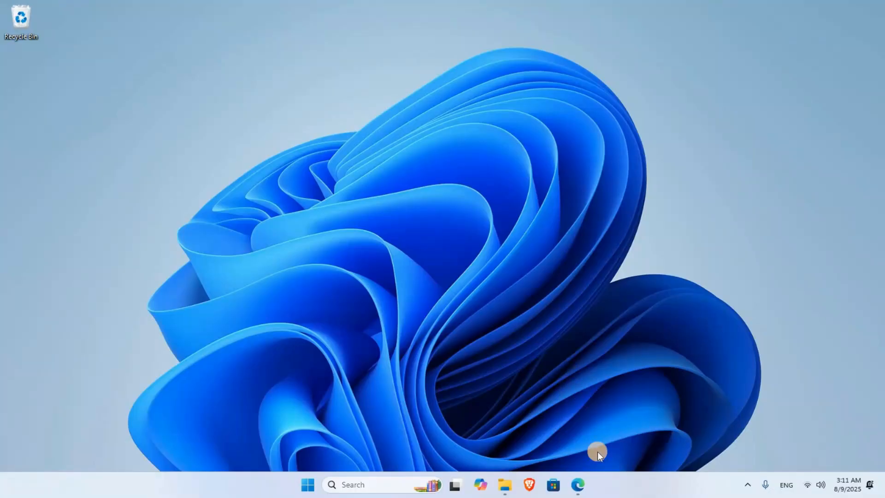
Search Google in Microsoft Edge for "java download" and open Oracle's Java Downloads page.
click(583, 486)
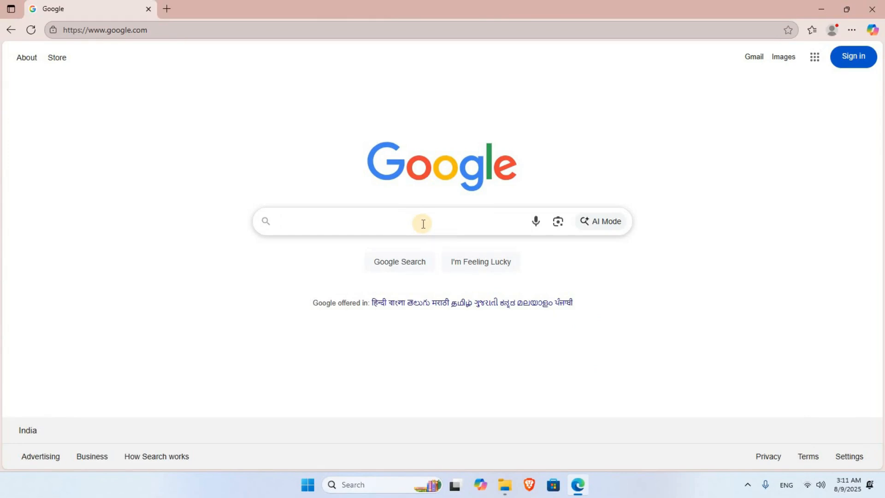
text(java download)
key(Return)
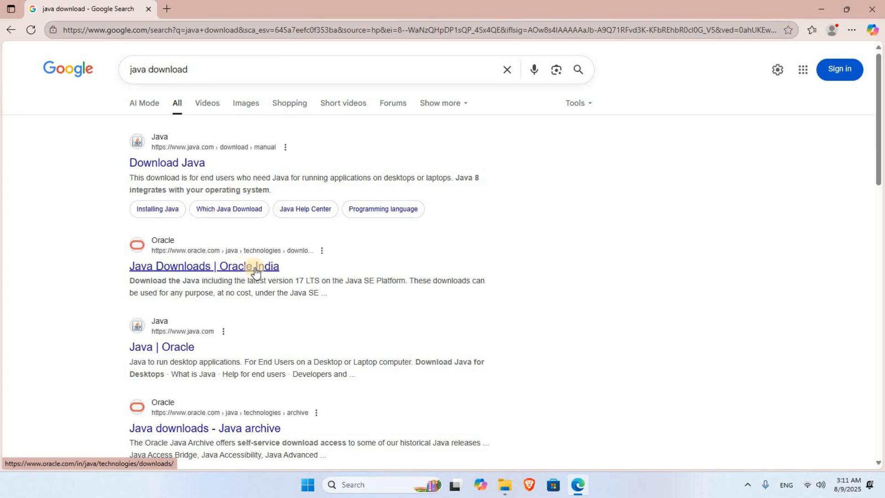
click(221, 268)
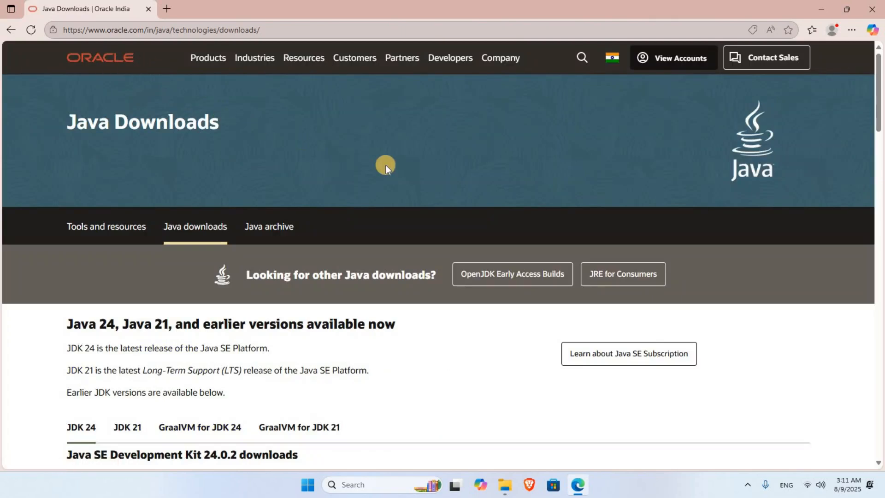
Download the JDK 21 x64 Installer for Windows, jdk-21_windows-x64_bin.exe.
scroll(385, 164, down, 4)
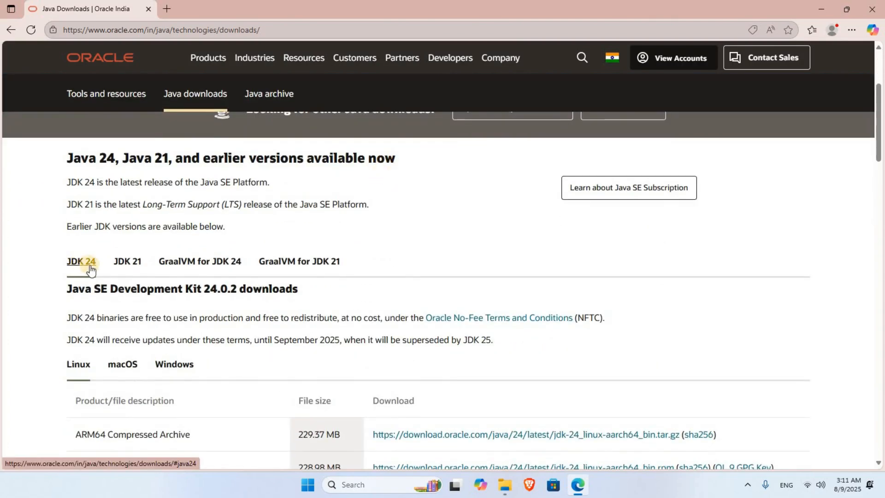
click(136, 267)
scroll(331, 289, down, 3)
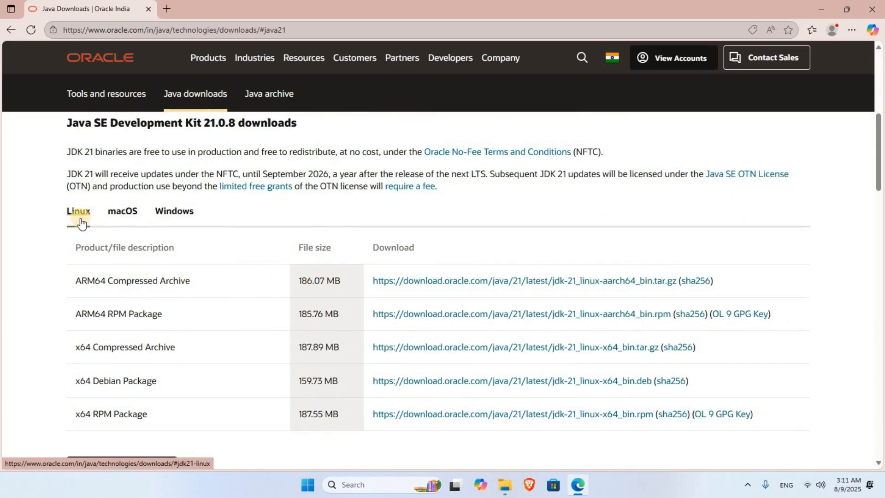
click(181, 215)
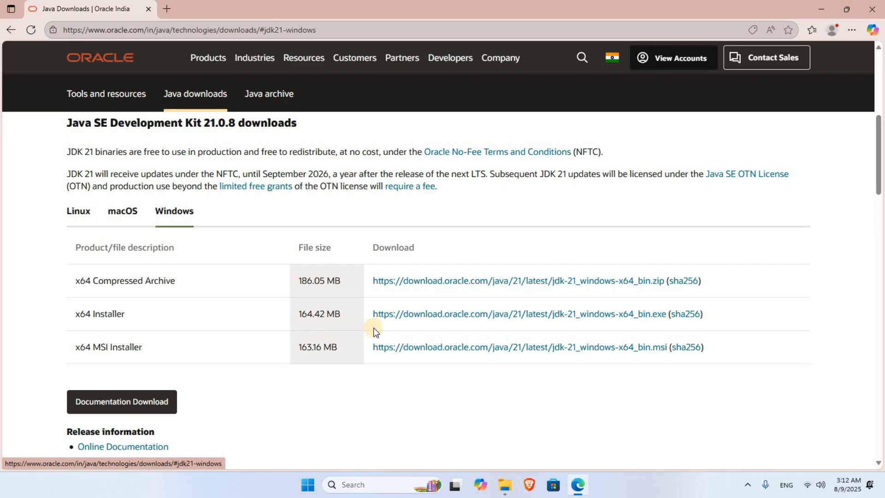
click(458, 318)
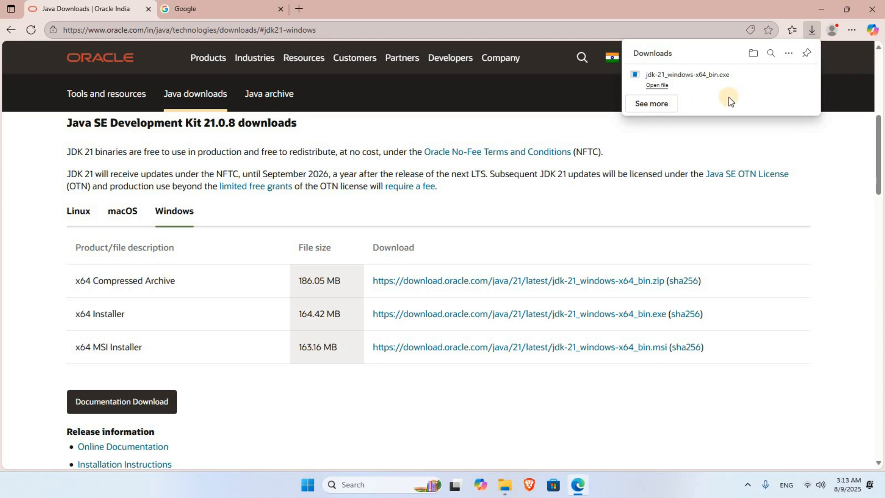
Search Google for "jenkins download" in the other open page and open the Jenkins "Download and deploy" result.
click(226, 11)
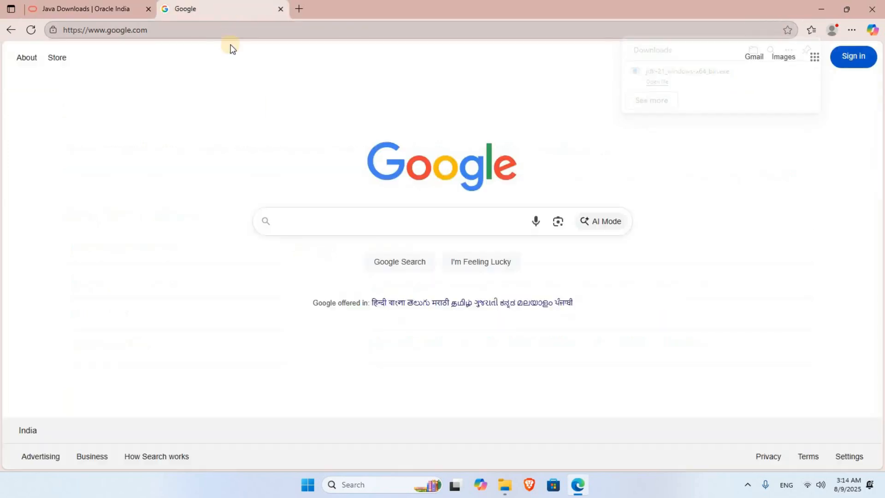
click(414, 225)
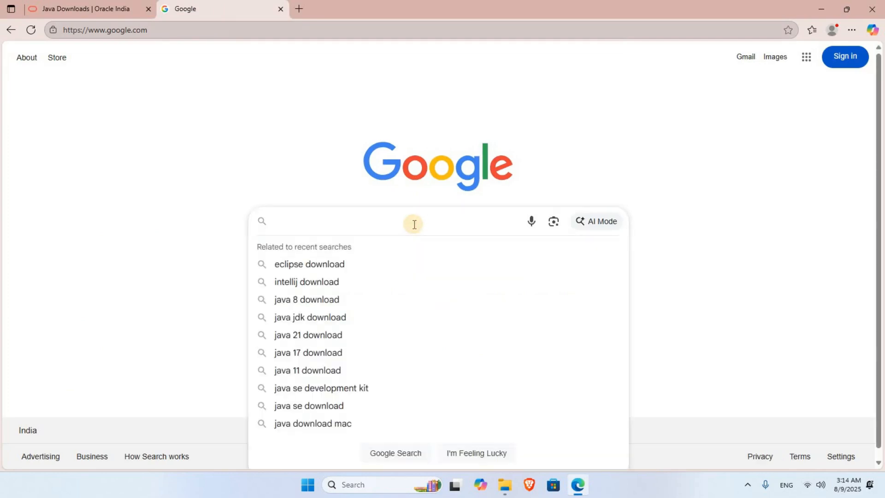
text(jenkins download)
key(Return)
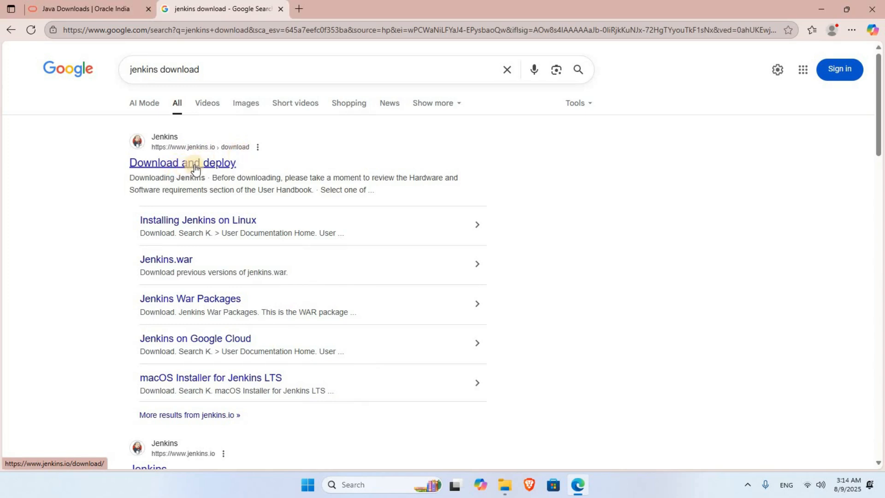
click(220, 166)
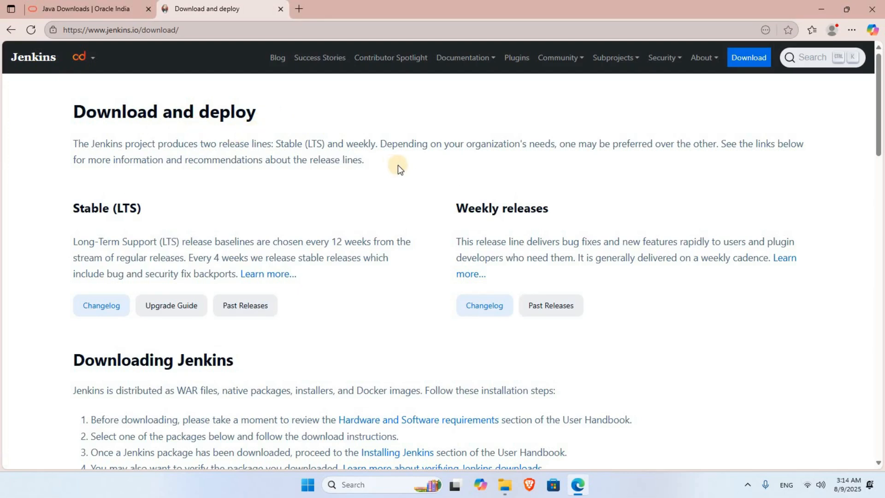
Download the Windows installer of Jenkins 2.516.1 LTS.
scroll(398, 165, down, 6)
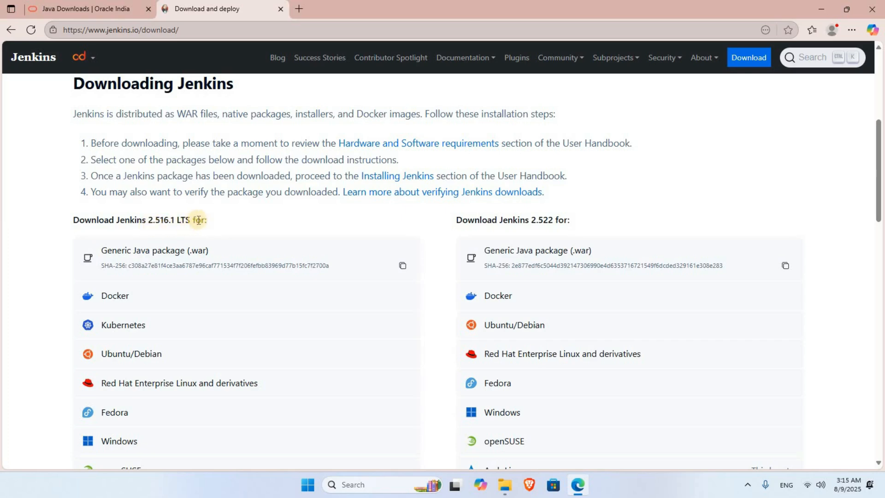
scroll(124, 389, down, 1)
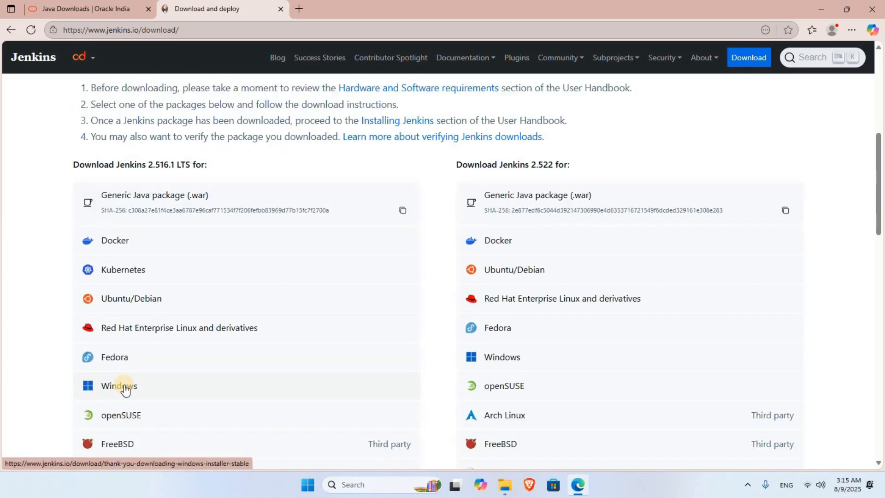
click(125, 390)
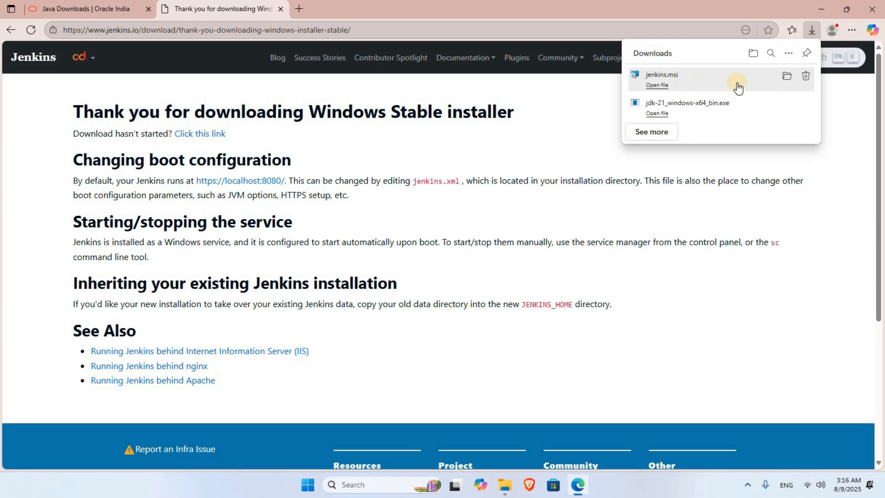
Switch to File Explorer and launch the jdk-21_windows-x64_bin installer from Downloads, leaving only the setup wizard on the desktop.
click(821, 9)
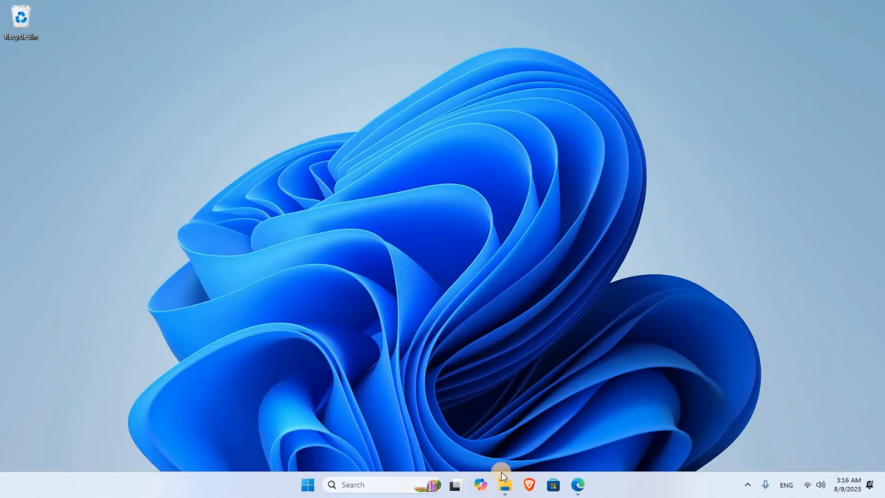
click(506, 485)
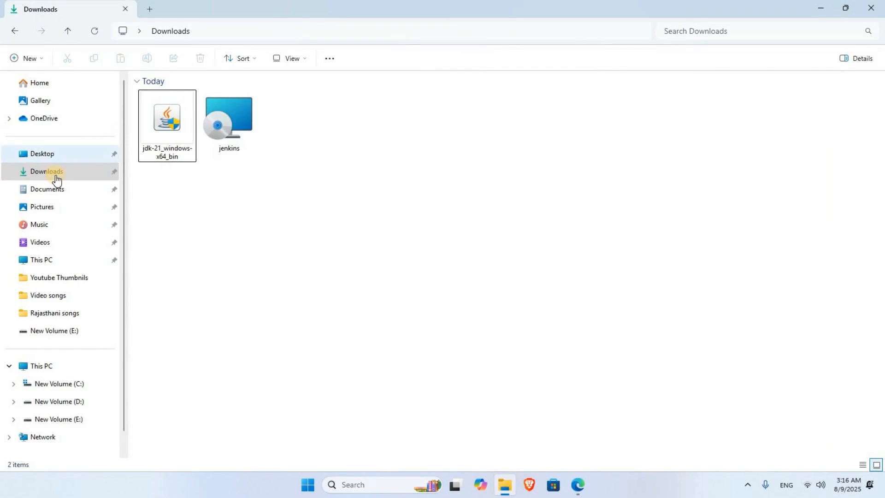
click(168, 174)
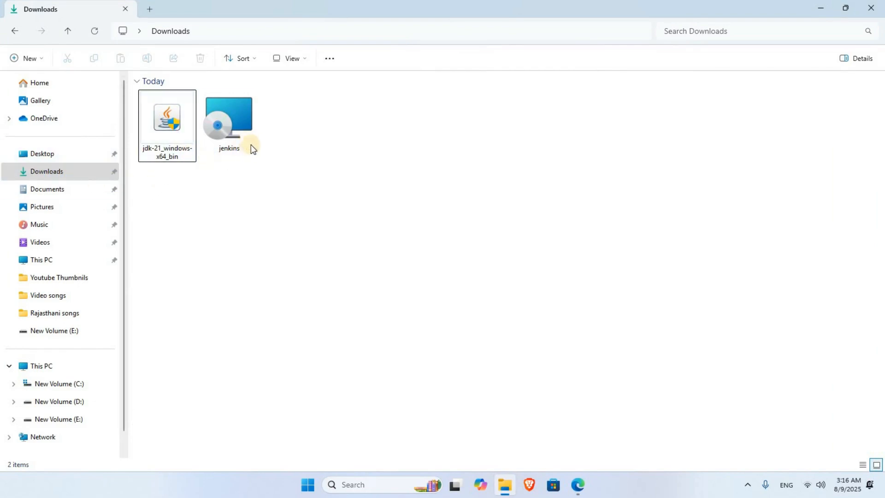
click(147, 153)
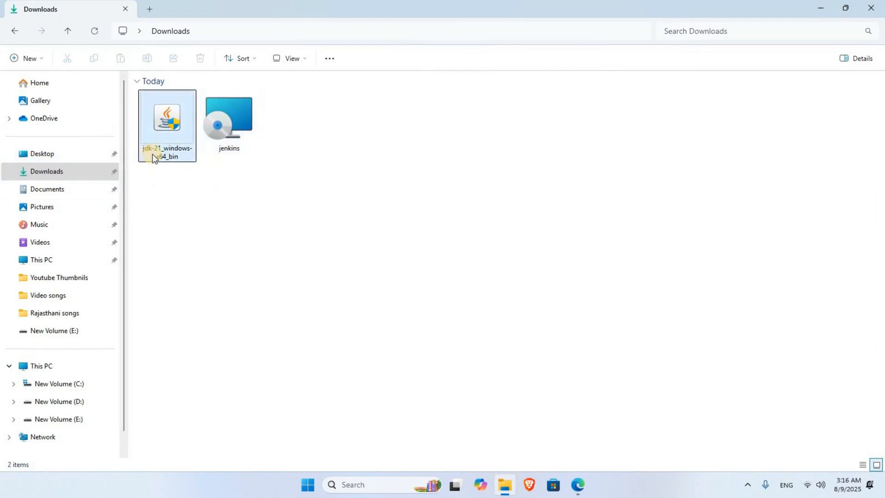
click(179, 144)
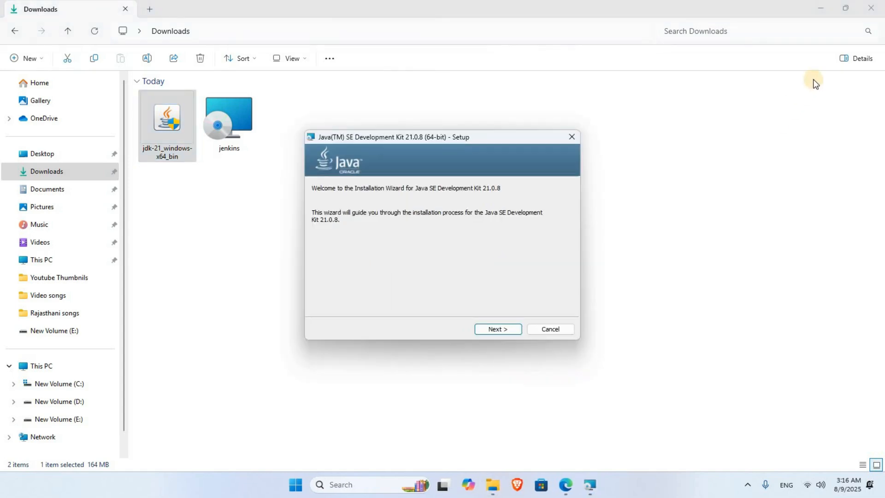
click(821, 8)
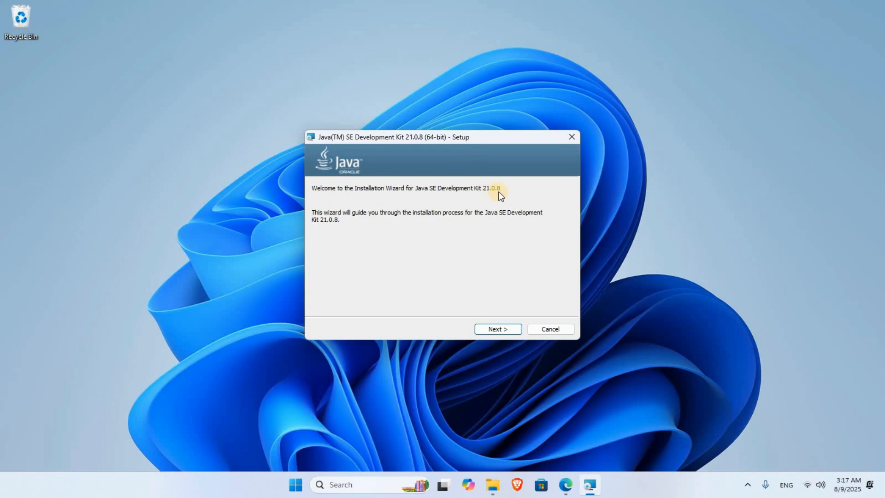
Install Java SE Development Kit 21.0.8 into the default folder C:\Program Files\Java\jdk-21\ and close the setup wizard.
click(497, 330)
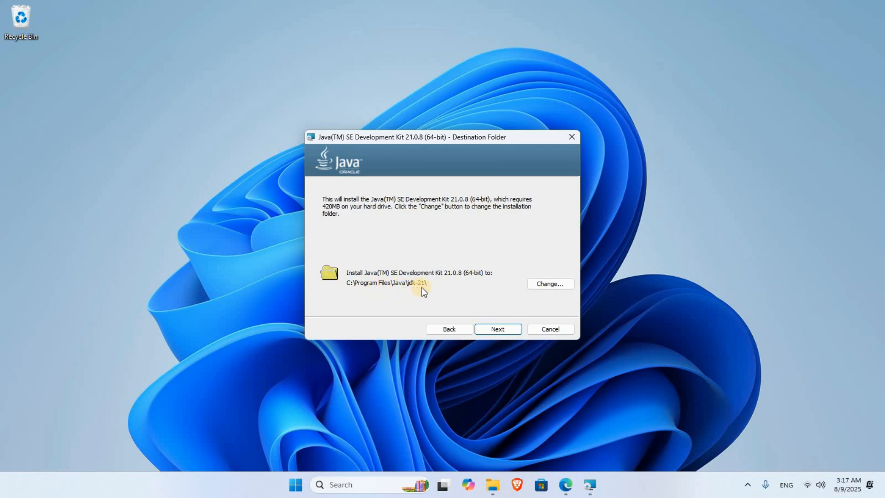
click(495, 330)
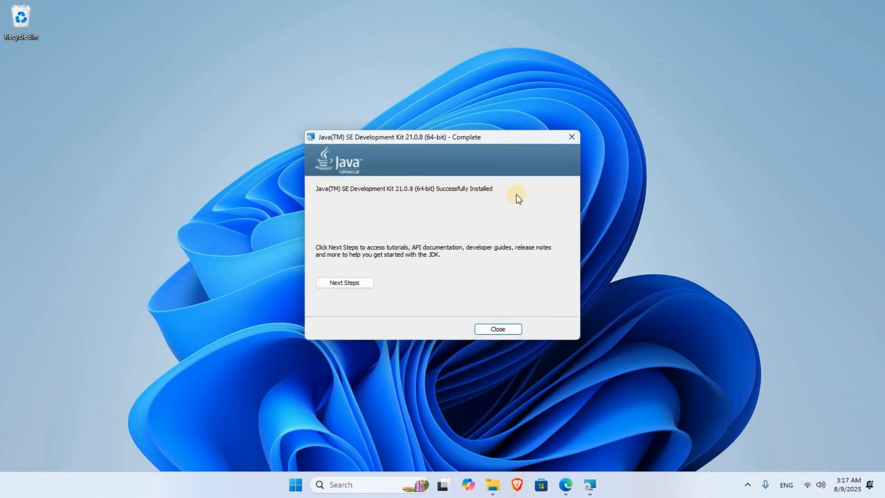
click(503, 329)
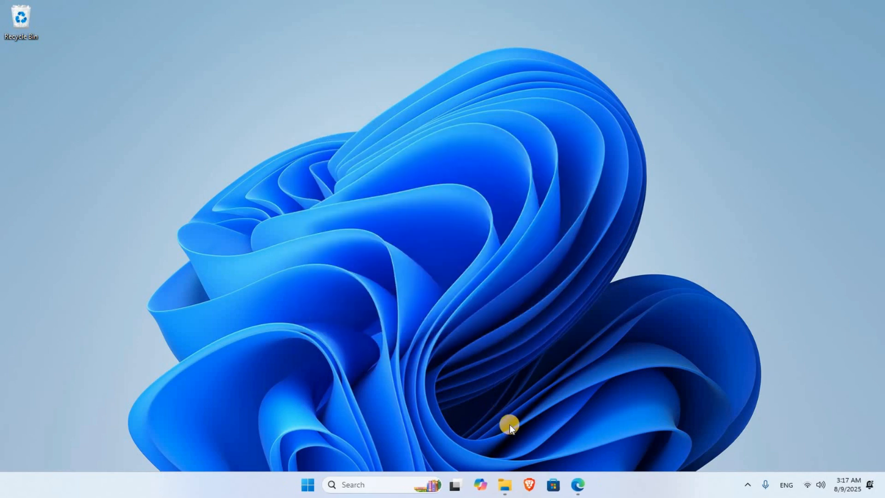
Open the folder C:\Program Files\Java\jdk-21 in File Explorer.
click(505, 485)
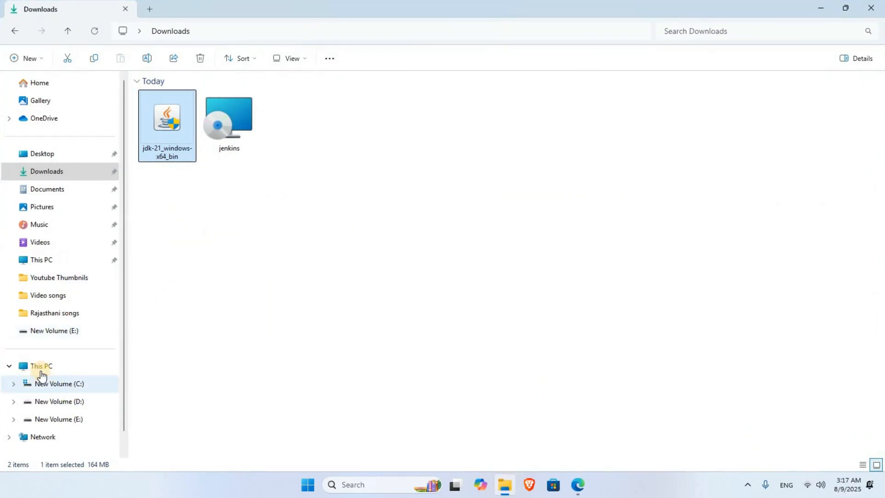
click(69, 389)
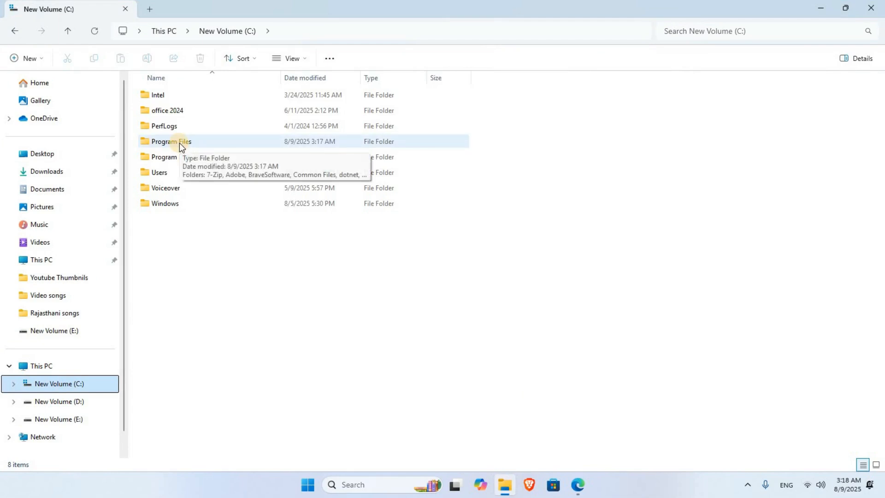
click(179, 143)
double_click(179, 143)
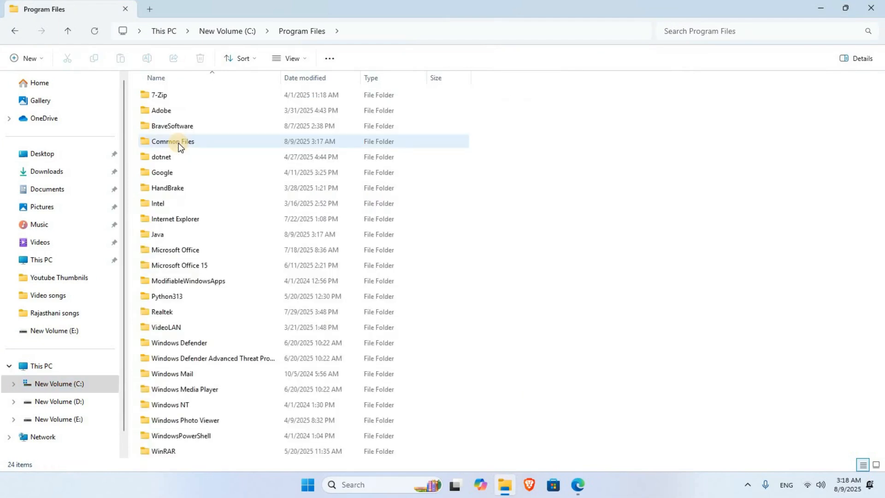
double_click(155, 236)
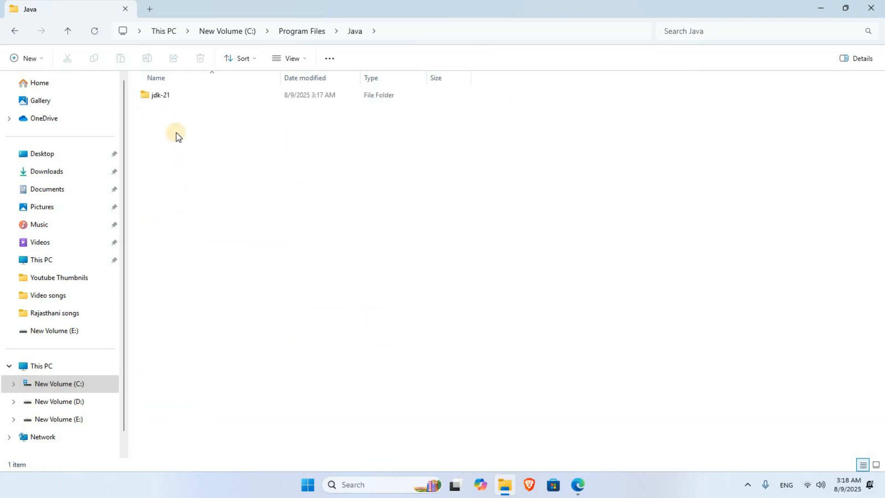
double_click(165, 99)
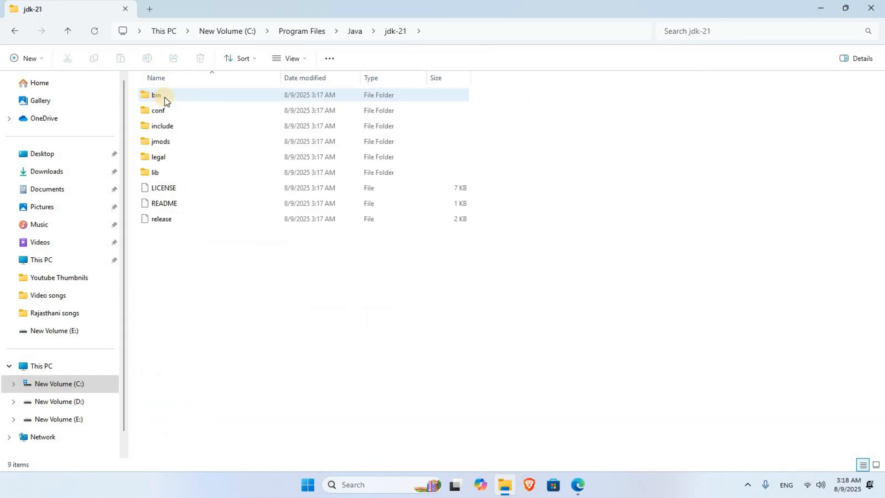
Copy the jdk-21 folder's full path, C:\Program Files\Java\jdk-21, and minimize File Explorer.
click(454, 30)
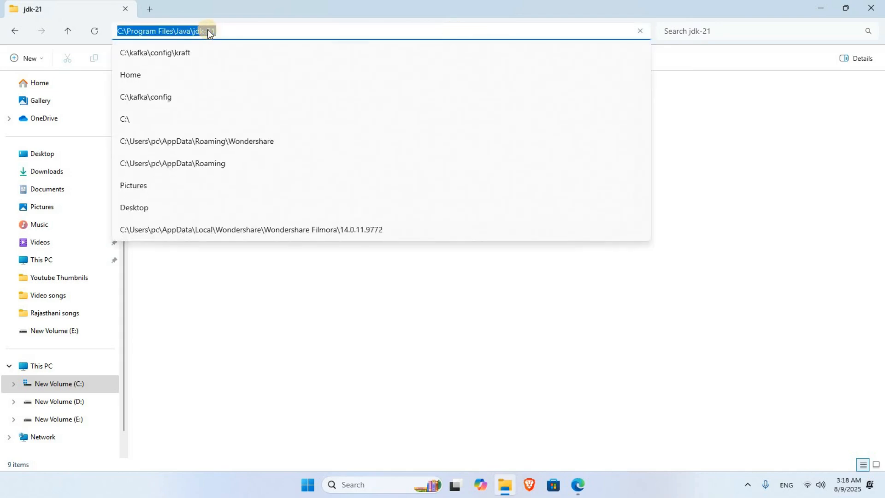
right_click(208, 29)
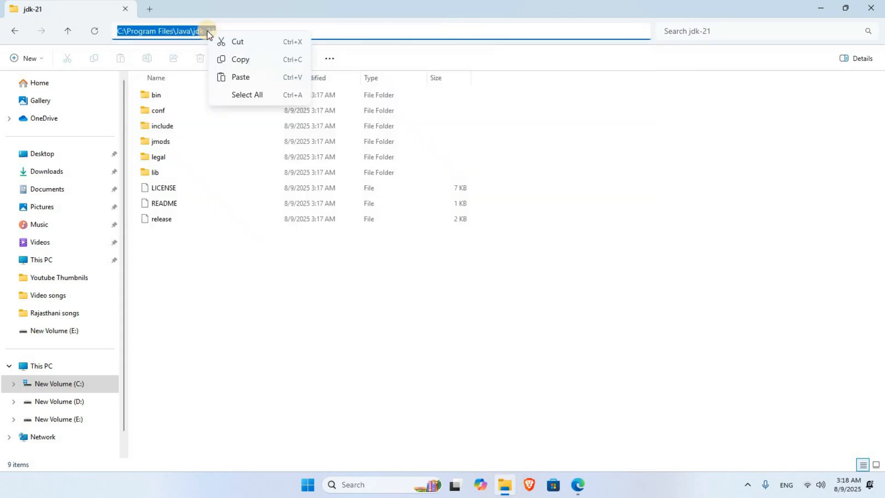
click(249, 62)
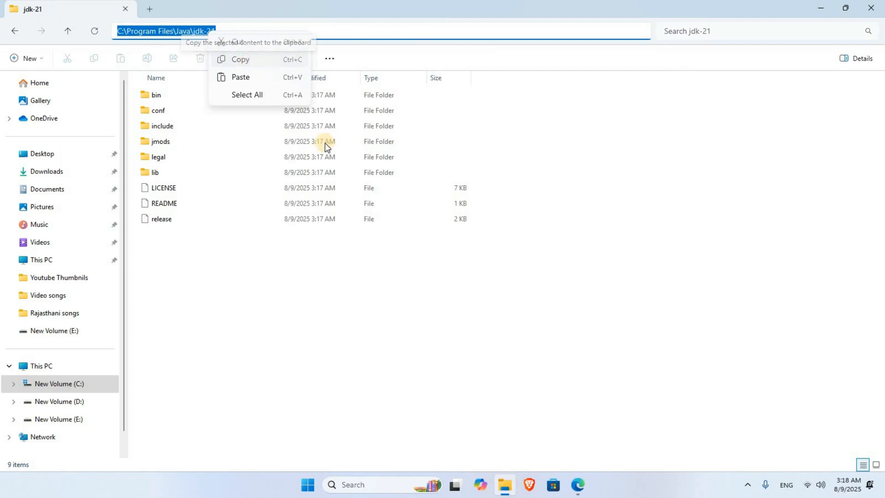
click(820, 10)
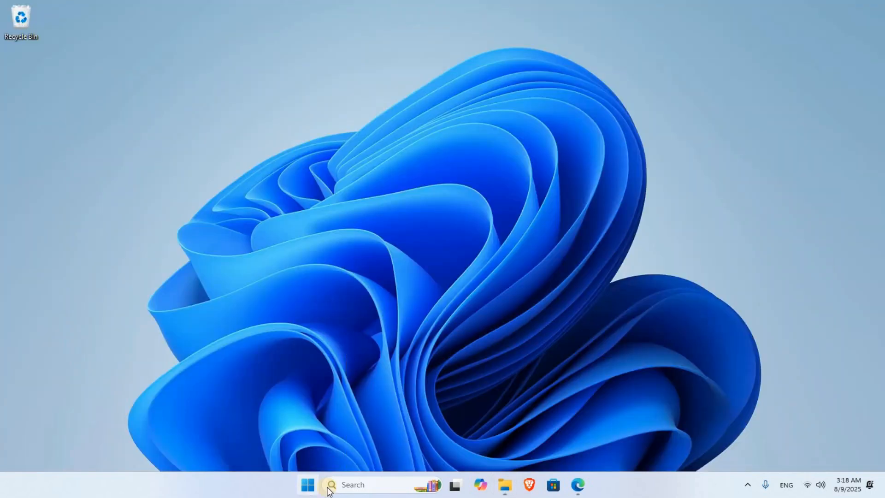
Search Windows for "env" and open the Environment Variables dialog through the system environment variables settings.
click(362, 487)
text(env)
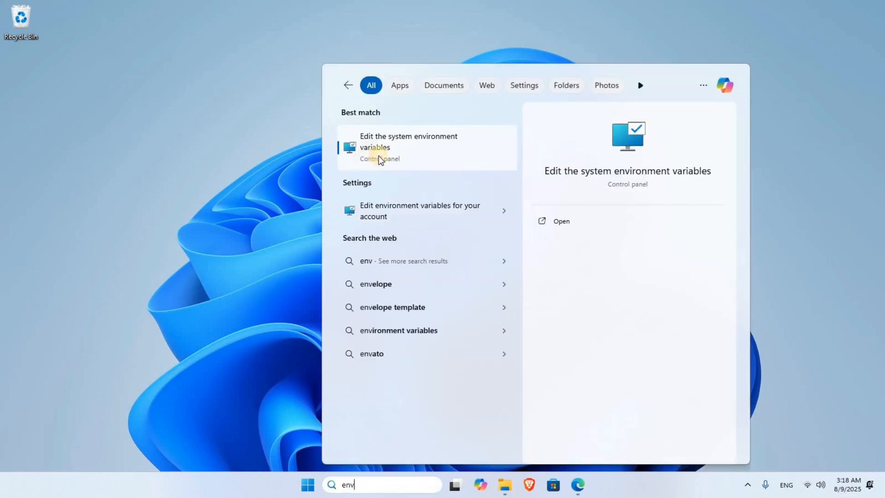
click(438, 153)
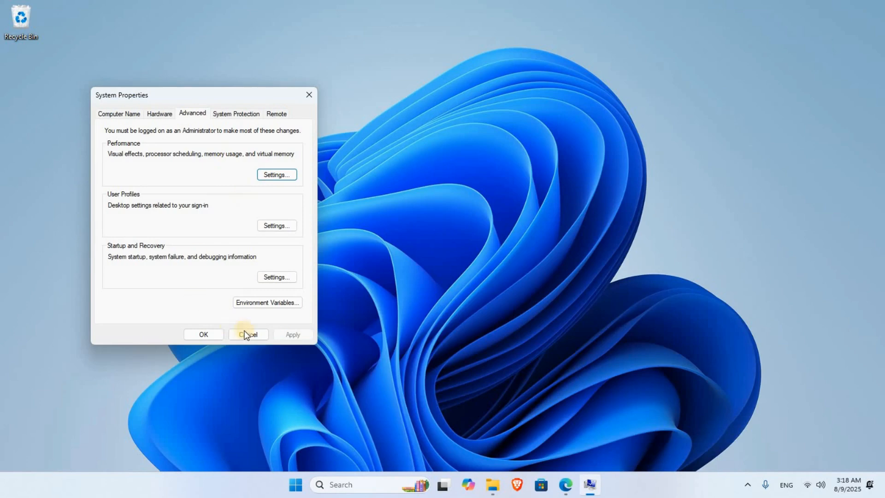
click(286, 305)
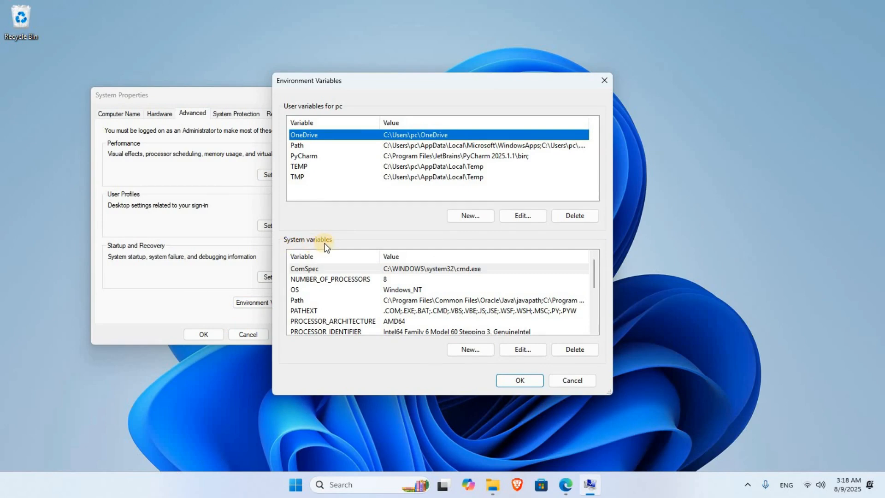
Create a system variable named JAVA_HOME with the value C:\Program Files\Java\jdk-21.
click(471, 350)
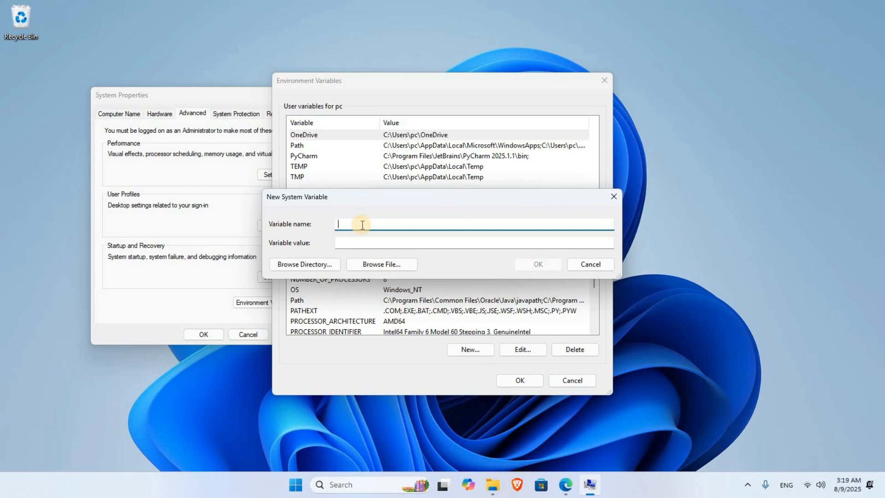
key(ctrl+v)
click(350, 243)
right_click(349, 243)
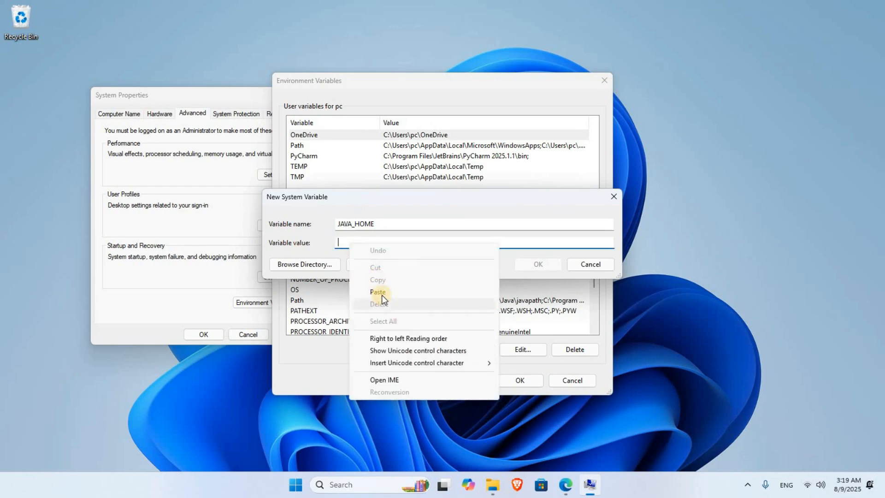
click(382, 296)
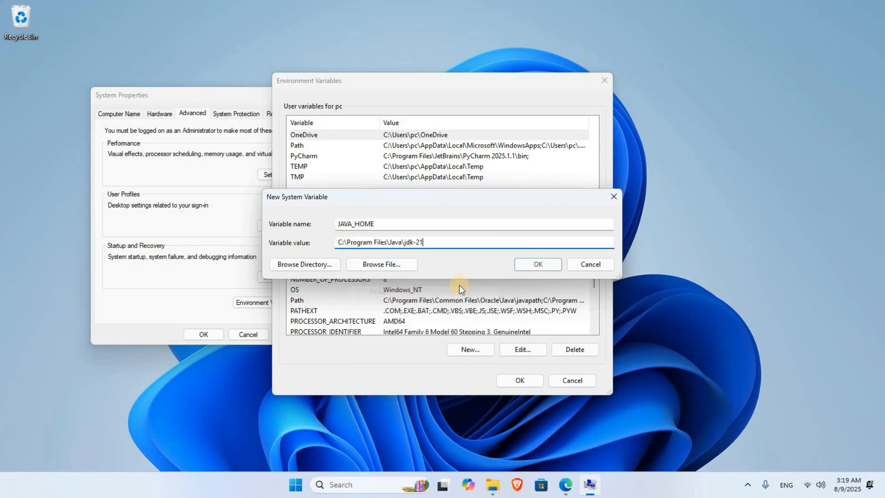
click(540, 264)
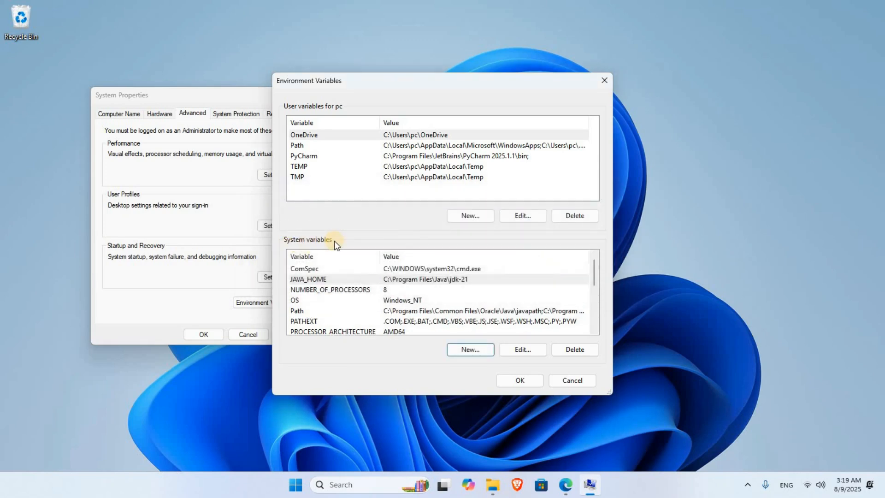
Open the system Path variable for editing and copy the JDK bin folder's path, C:\Program Files\Java\jdk-21\bin, from File Explorer.
click(299, 312)
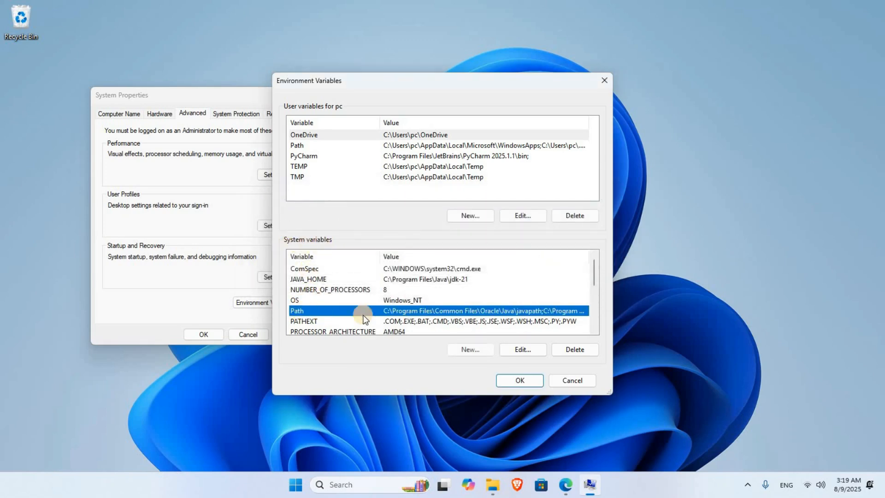
click(524, 350)
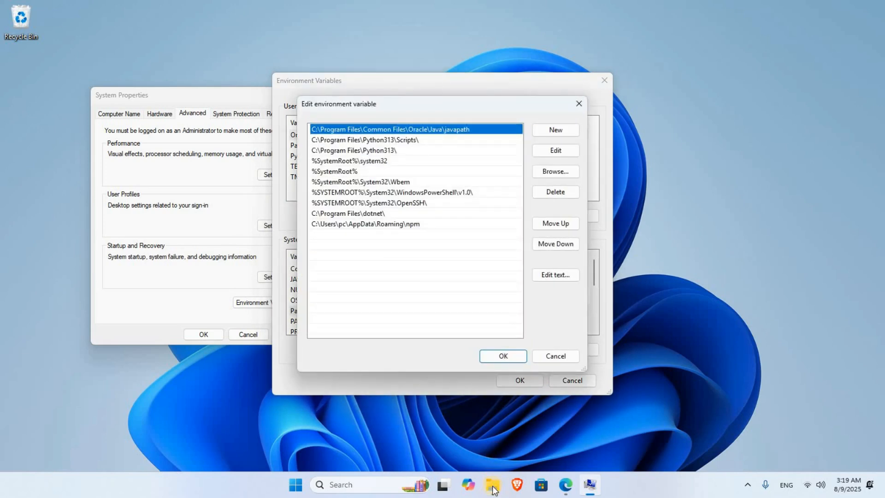
click(493, 487)
click(161, 96)
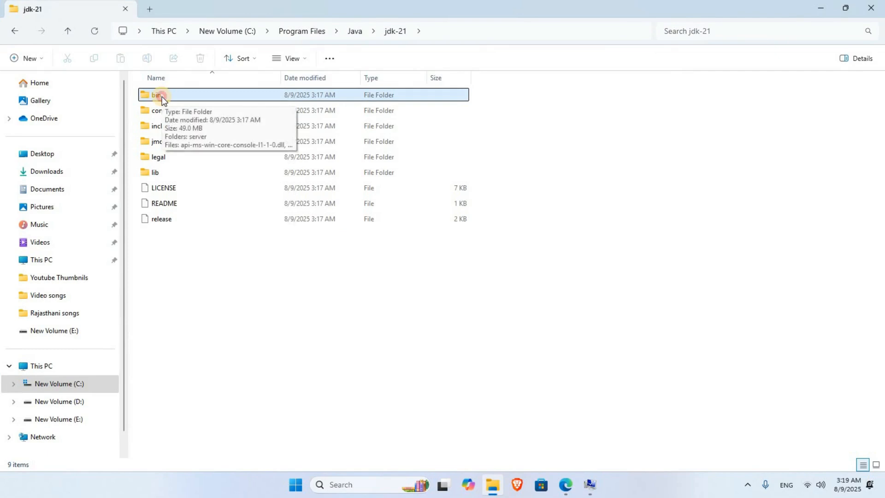
double_click(162, 96)
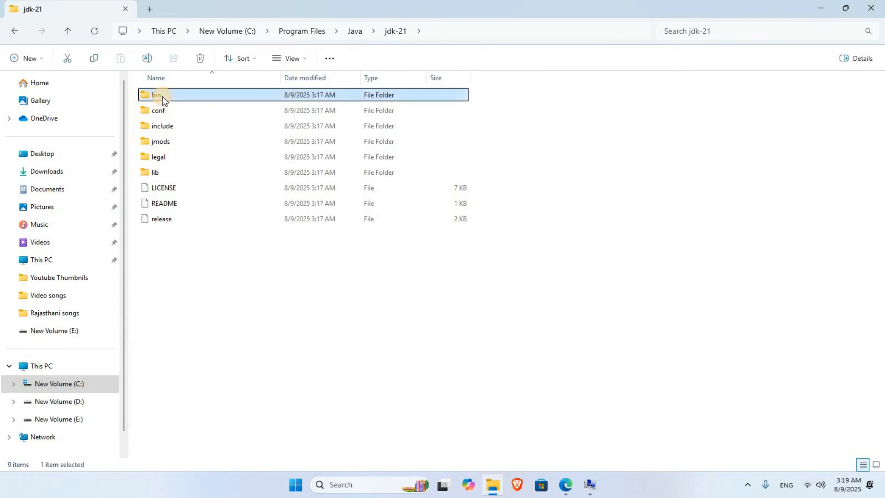
click(494, 30)
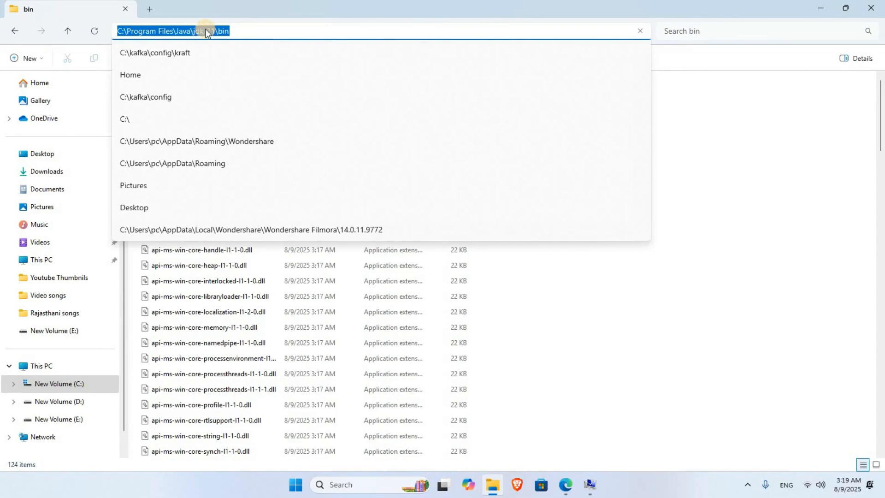
right_click(206, 31)
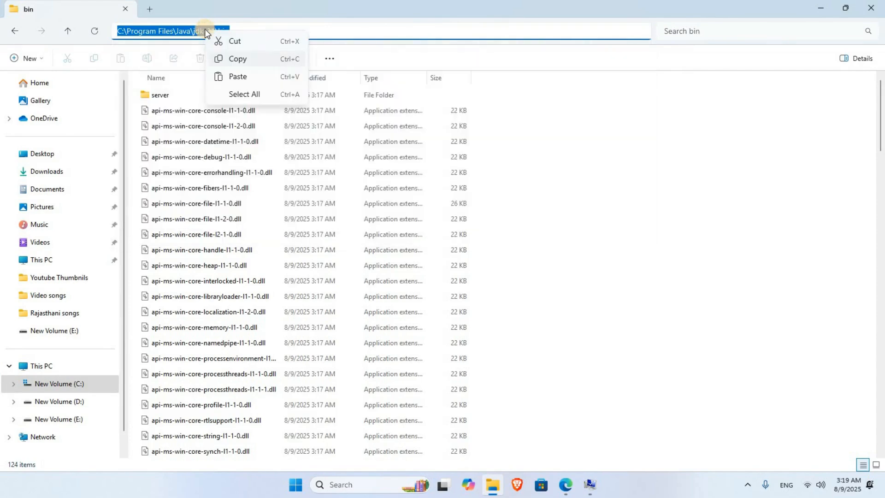
click(238, 62)
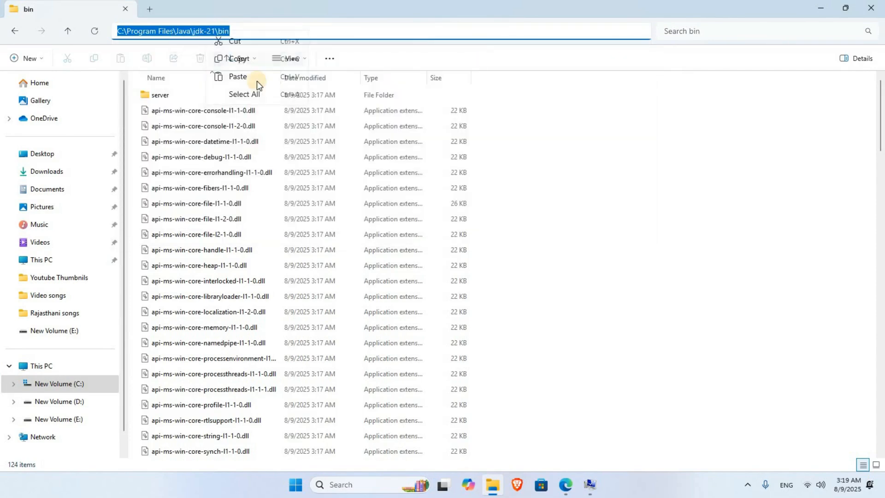
click(822, 8)
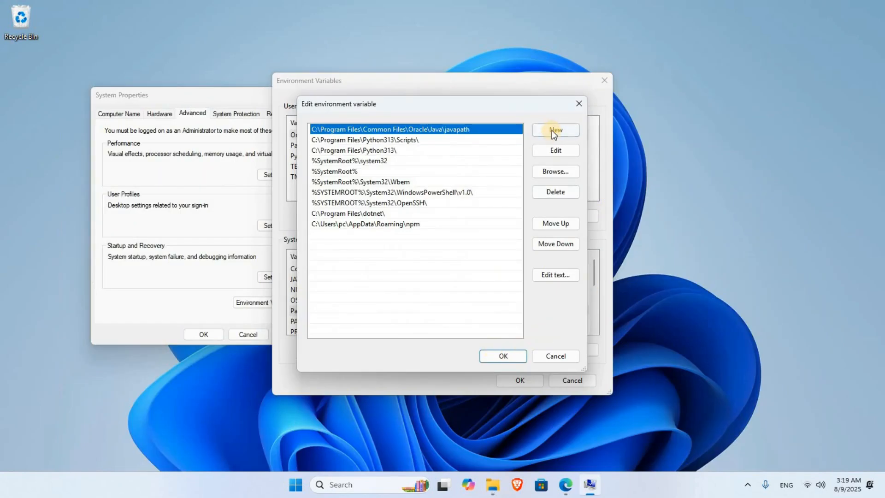
Add C:\Program Files\Java\jdk-21\bin as a new entry in the system Path variable and save all the environment variable changes.
click(553, 130)
right_click(317, 238)
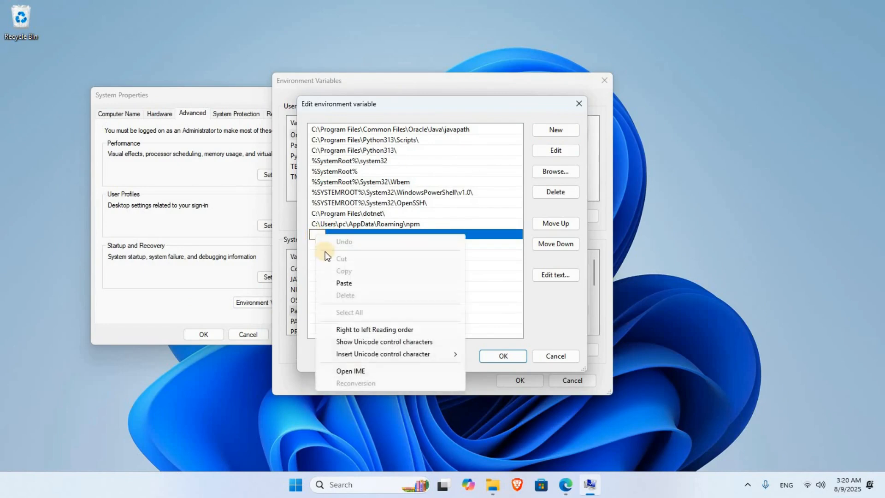
click(347, 285)
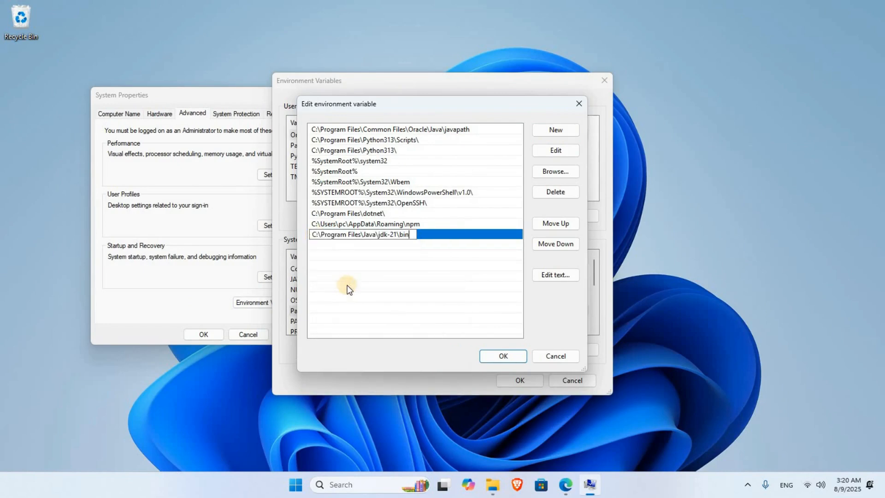
click(502, 354)
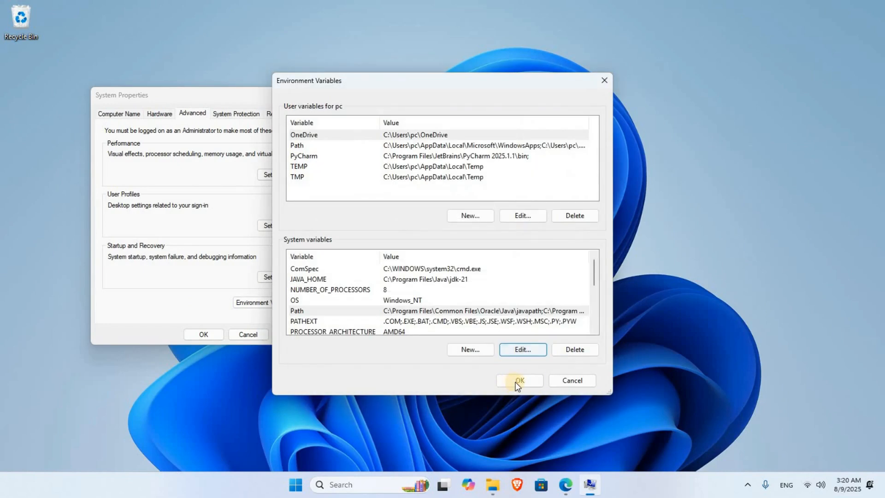
click(517, 380)
click(210, 334)
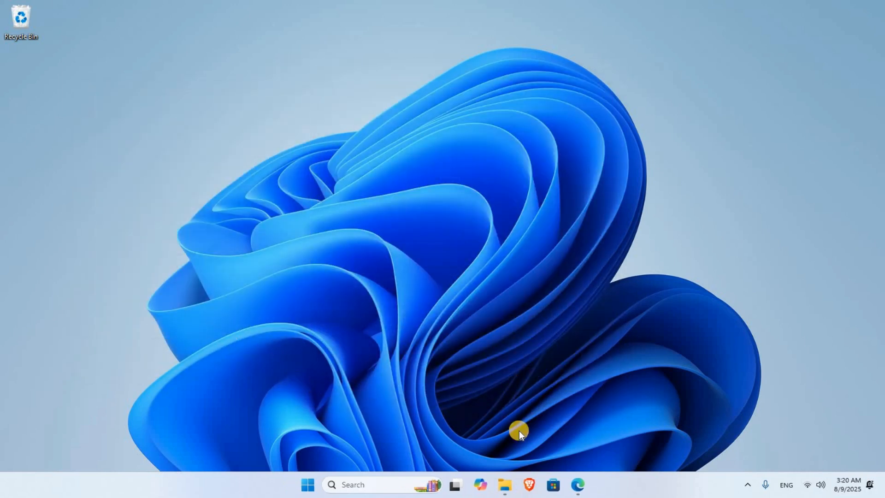
Launch the jenkins installer from the Downloads folder and minimize File Explorer.
click(505, 484)
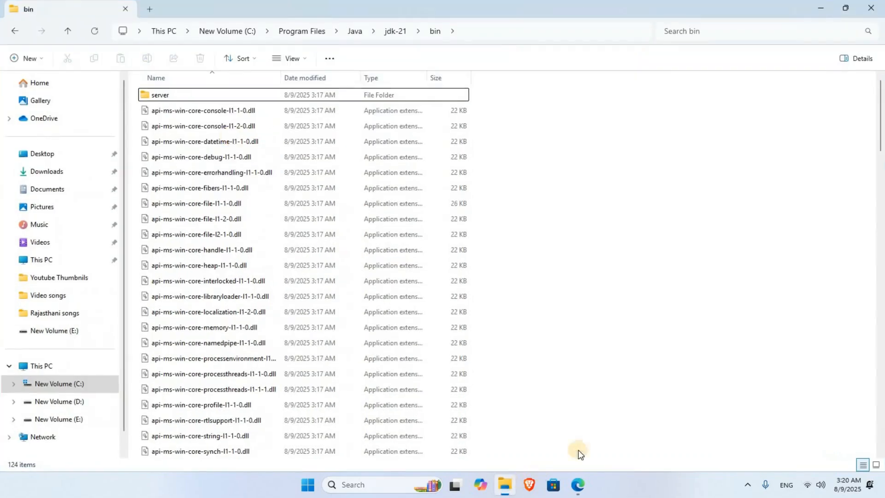
click(60, 174)
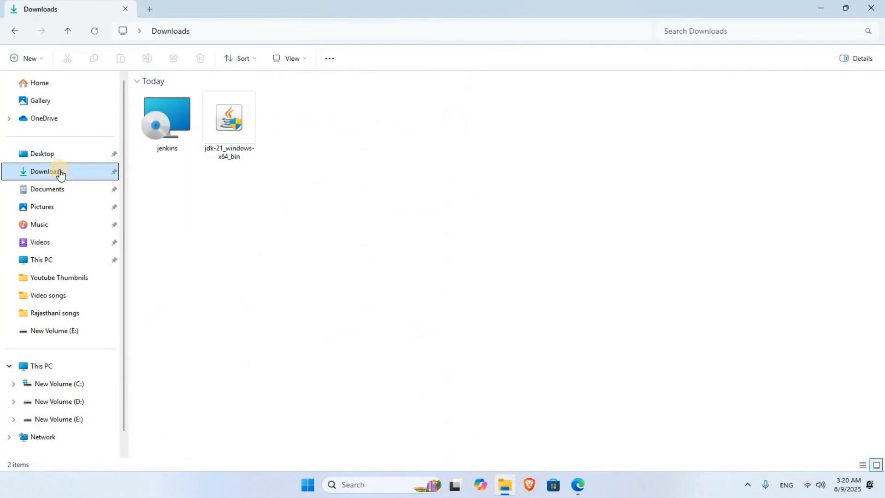
click(169, 120)
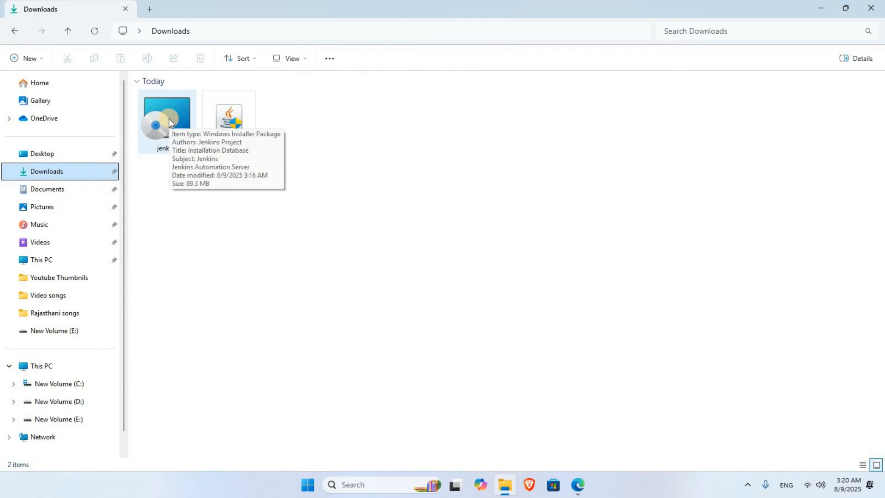
double_click(169, 118)
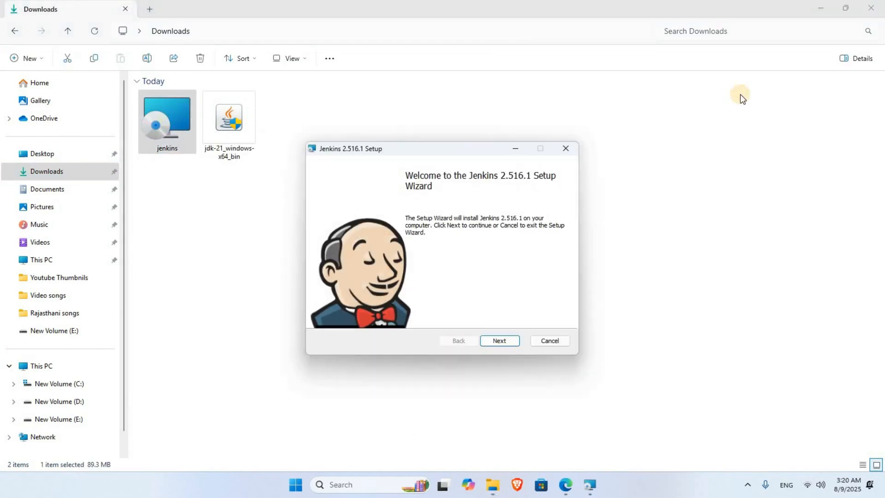
click(820, 8)
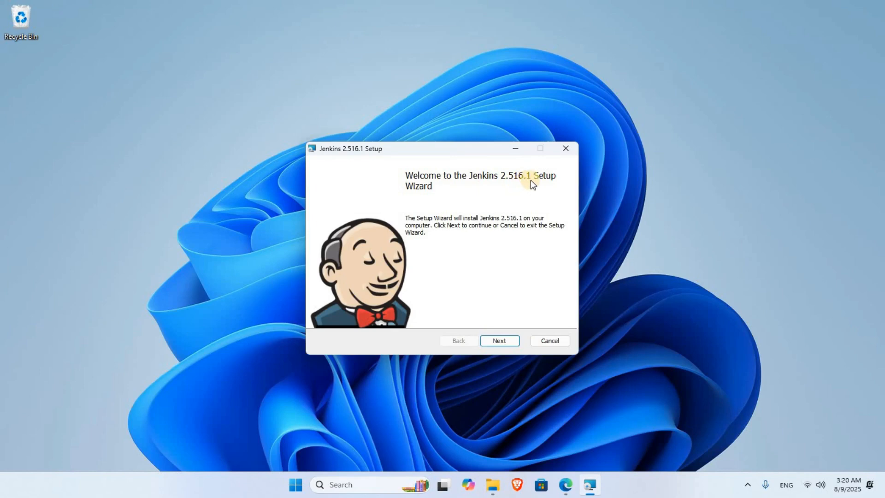
Accept the default destination folder C:\Program Files\Jenkins\ and set the Jenkins service to run as LocalSystem.
click(500, 341)
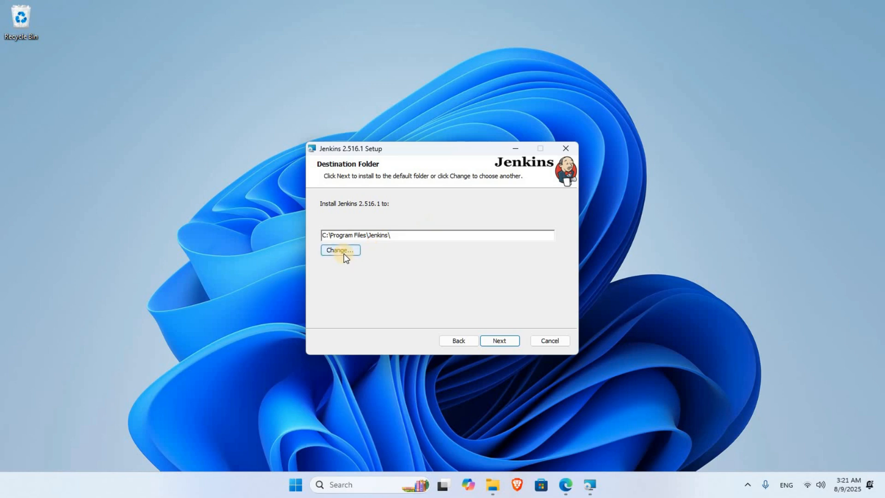
click(501, 341)
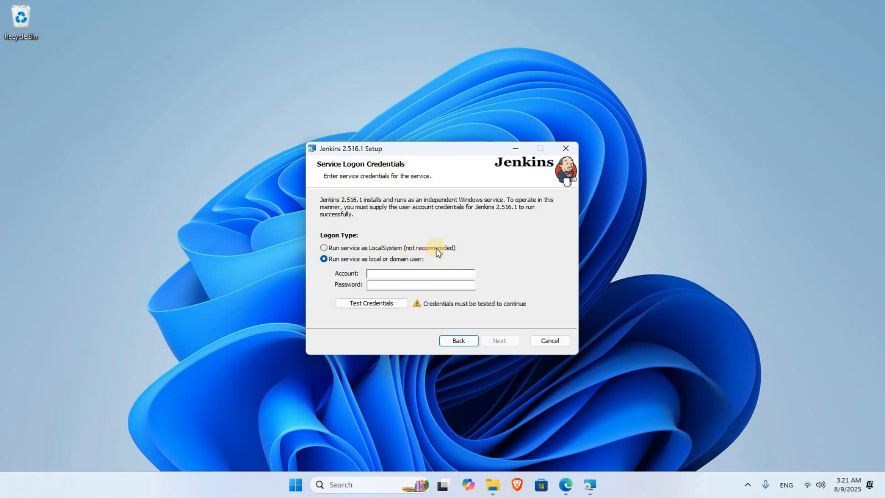
click(324, 248)
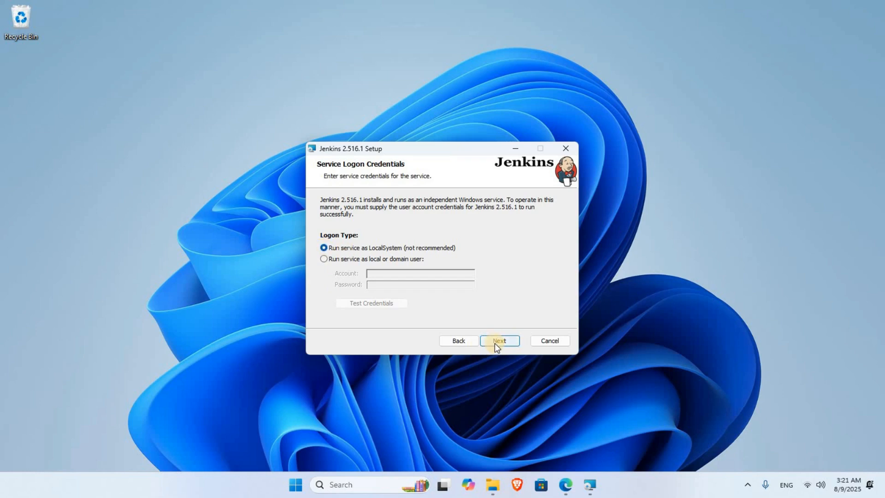
click(495, 345)
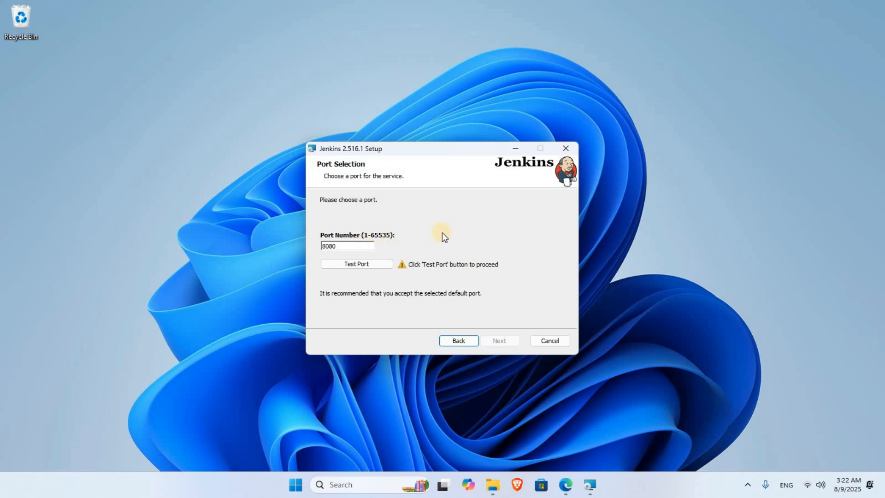
Test and accept port 8080 for Jenkins, and confirm C:\Program Files\Java\jdk-21\ as the Java home directory.
click(371, 263)
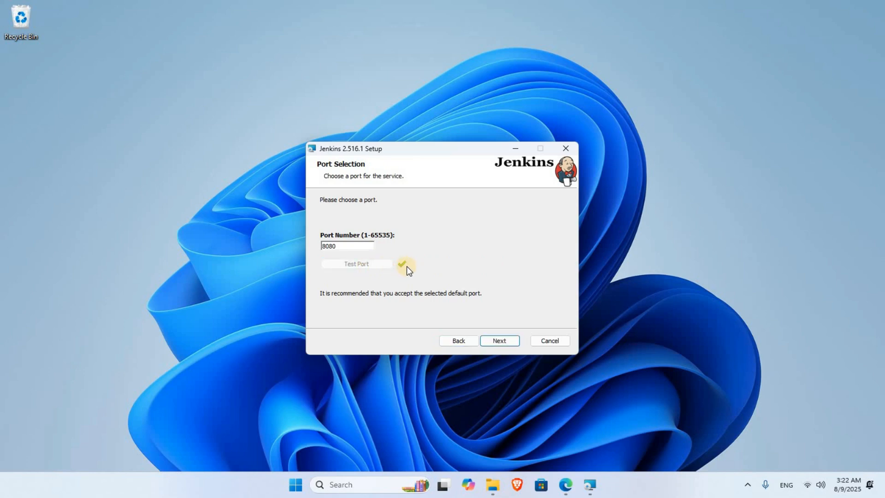
click(501, 342)
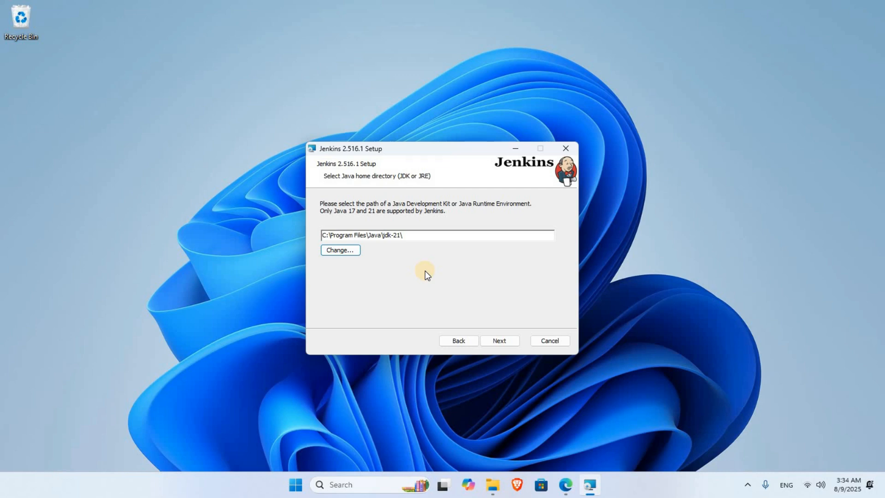
click(341, 251)
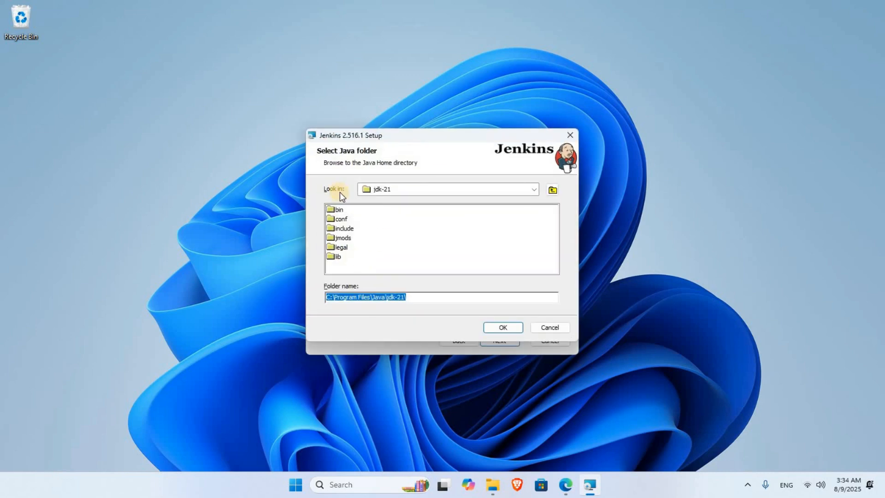
click(536, 191)
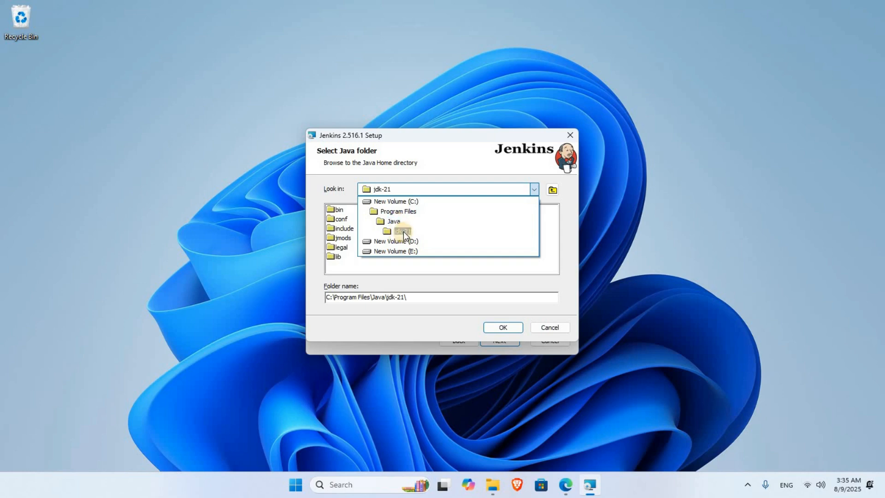
click(351, 288)
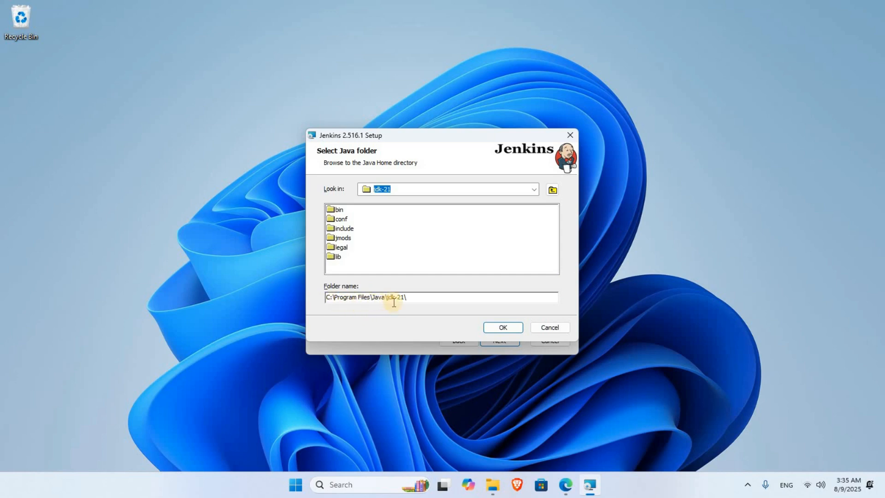
click(504, 328)
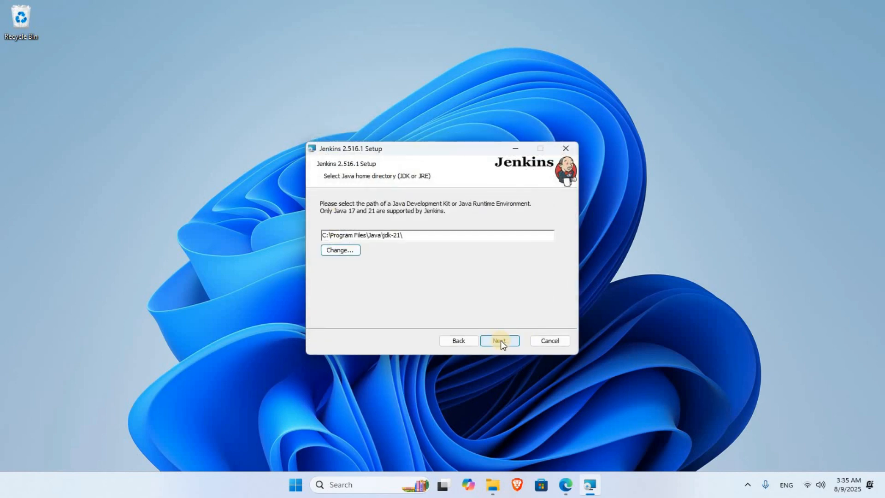
click(501, 340)
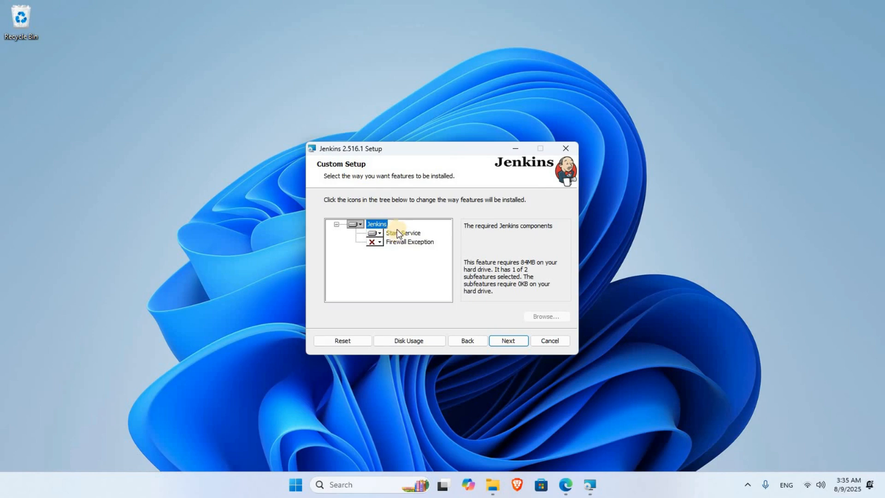
Install Jenkins 2.516.1 with the default features and finish the setup wizard.
click(508, 342)
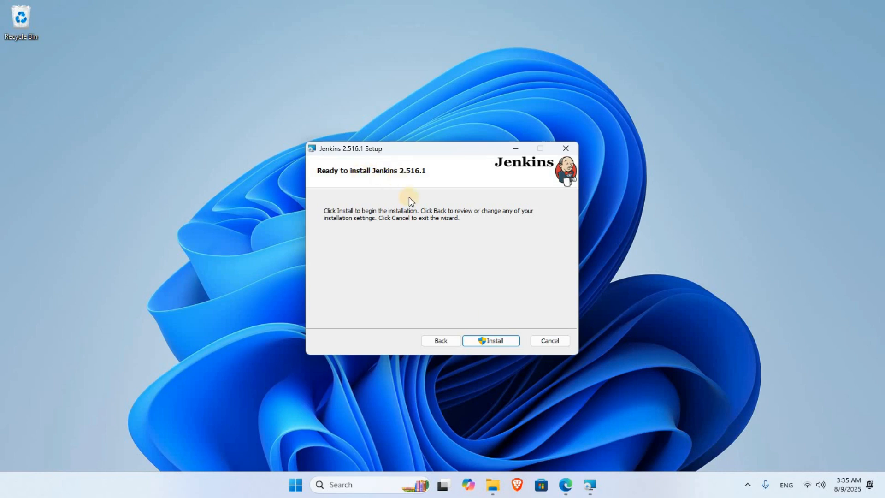
click(494, 340)
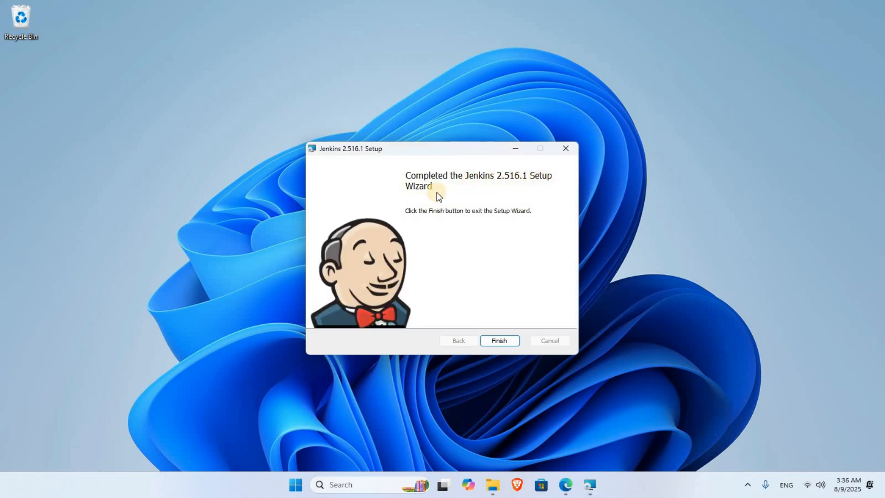
click(498, 342)
click(579, 490)
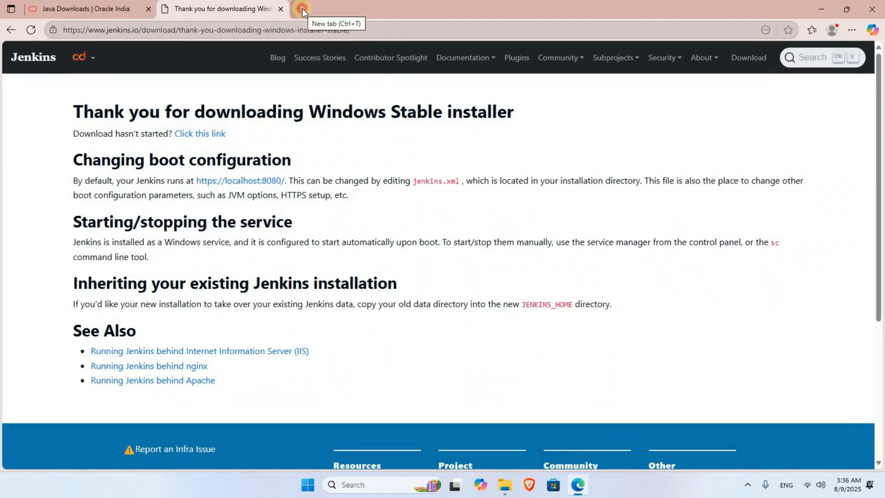
click(302, 8)
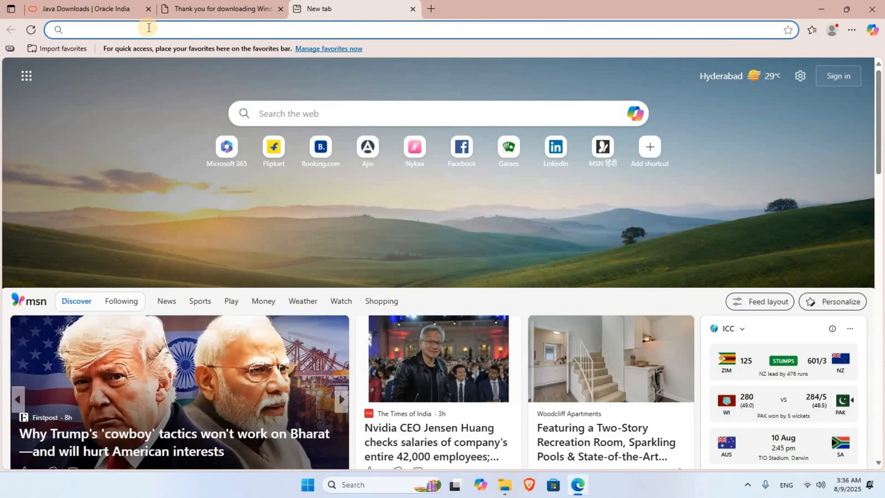
text(local)
key(Down)
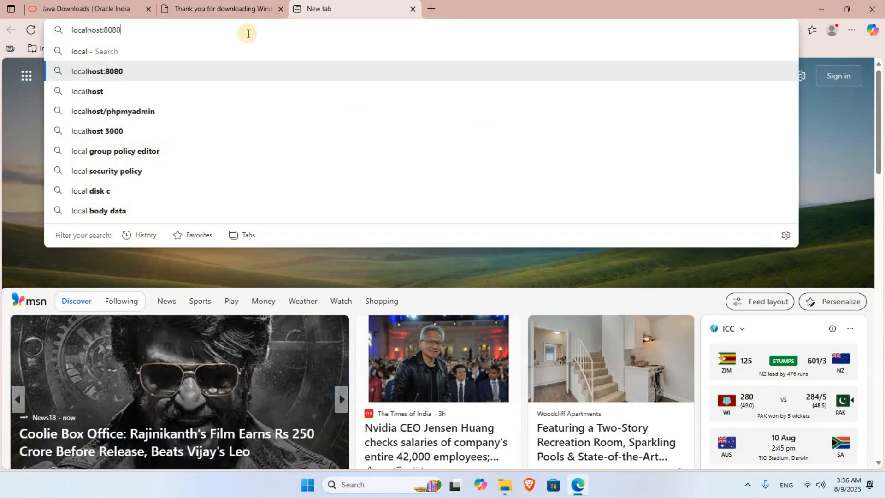
key(Return)
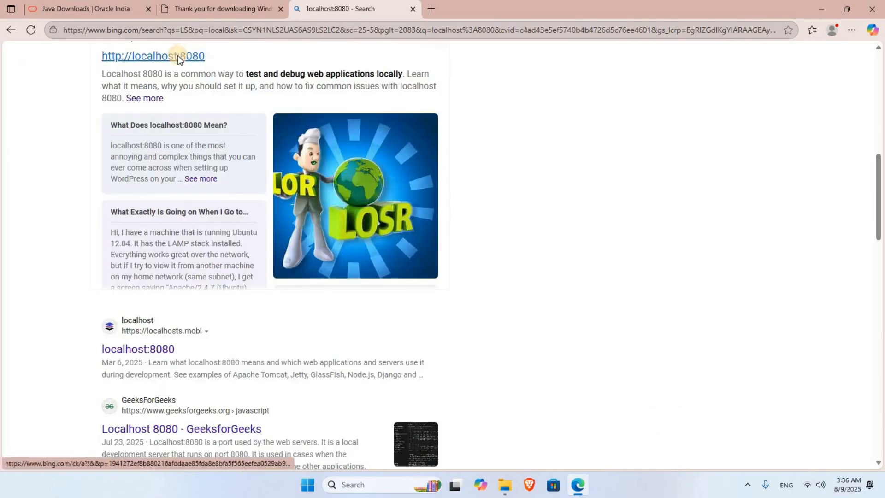
click(178, 56)
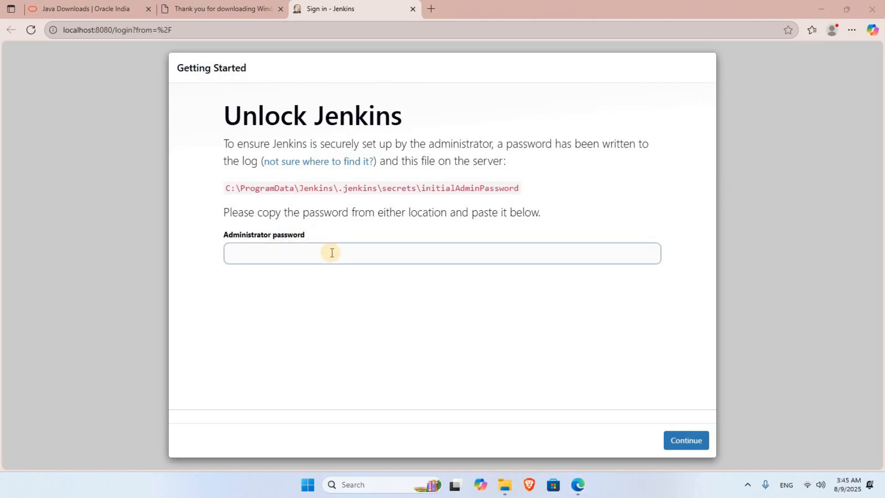
Copy the file path C:\ProgramData\Jenkins\.jenkins\secrets\initialAdminPassword from the Unlock Jenkins page.
click(253, 193)
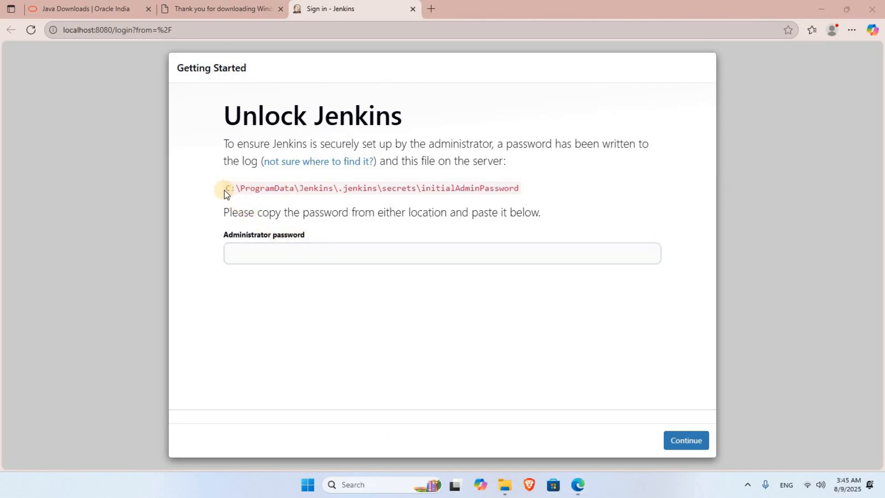
drag(226, 188, 521, 186)
right_click(500, 187)
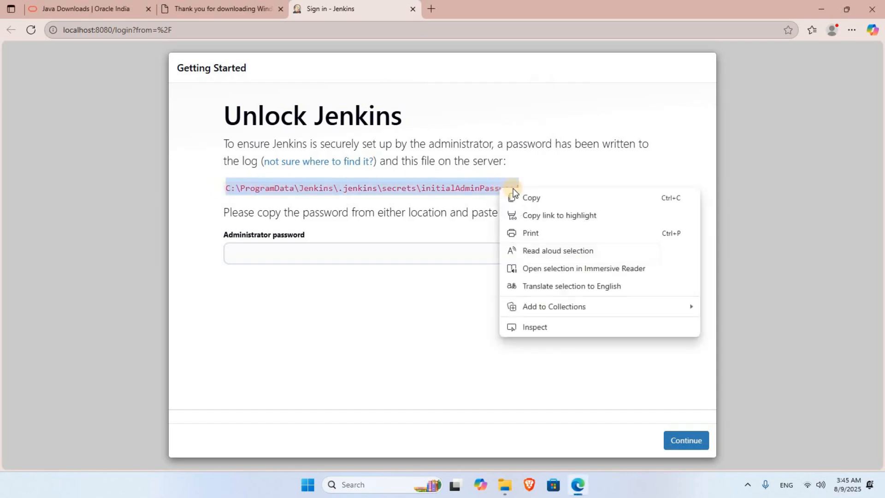
click(526, 198)
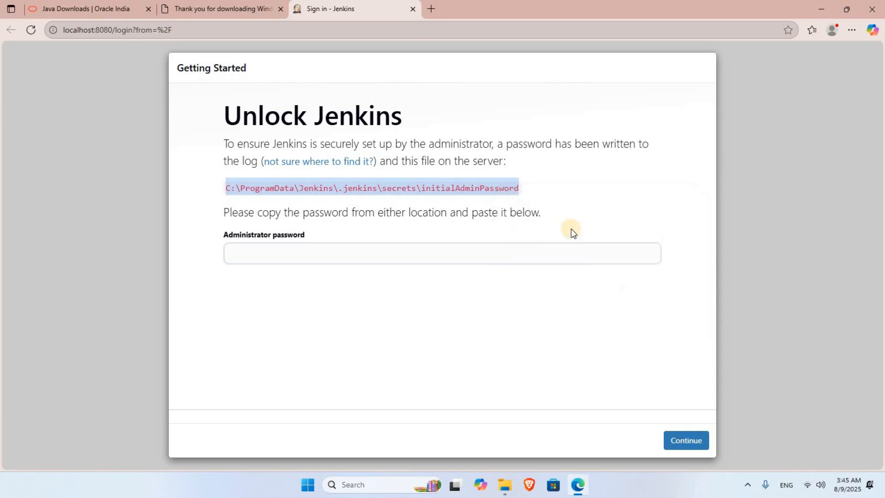
Switch to File Explorer, go to the copied initialAdminPassword path and open the file in Notepad just once.
click(507, 487)
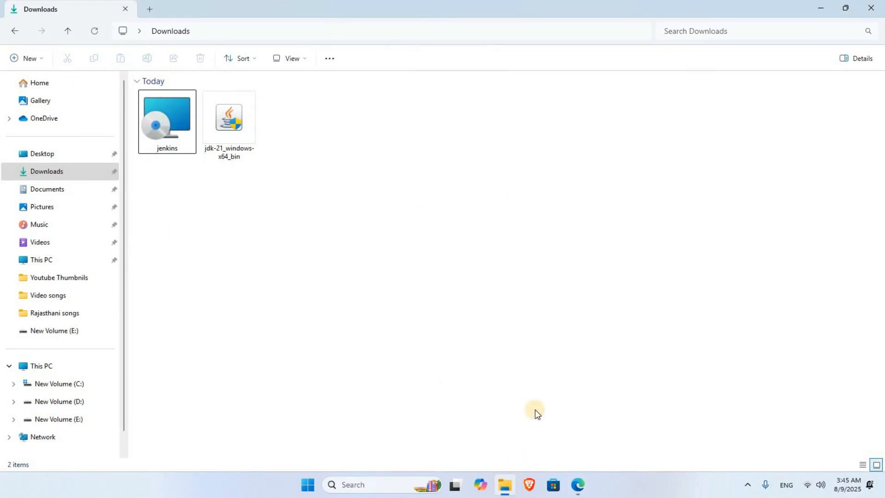
click(425, 29)
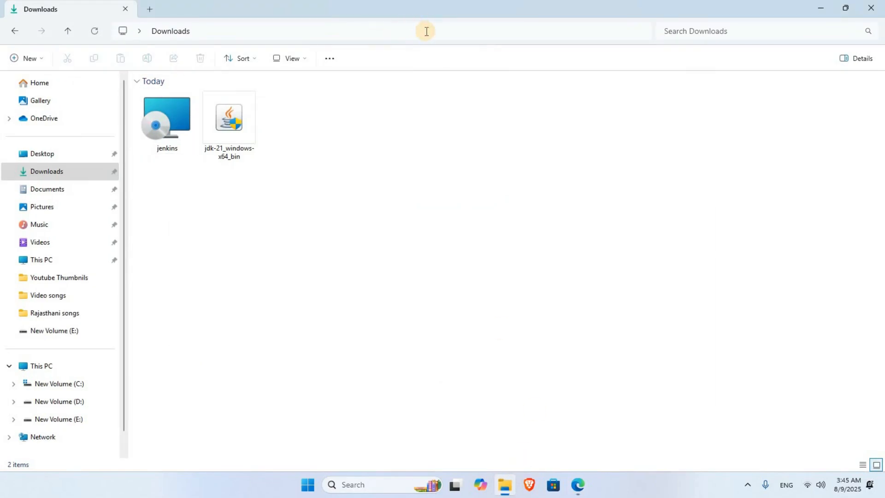
key(BackSpace)
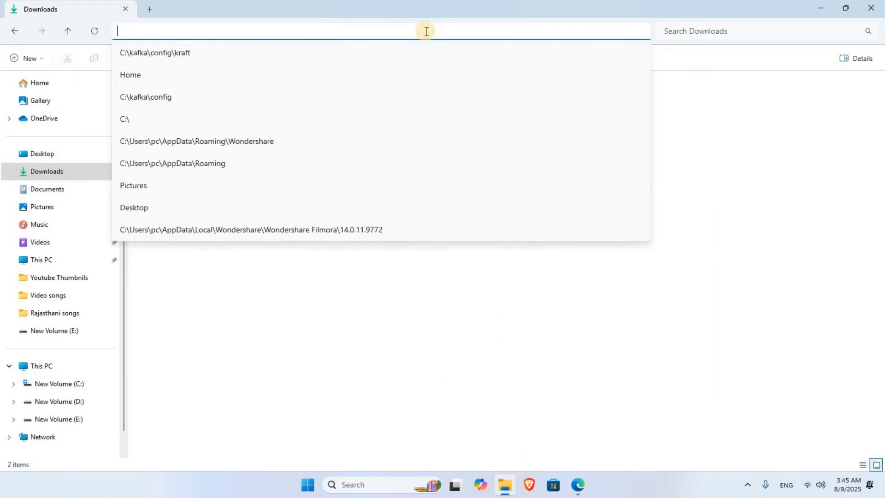
right_click(422, 32)
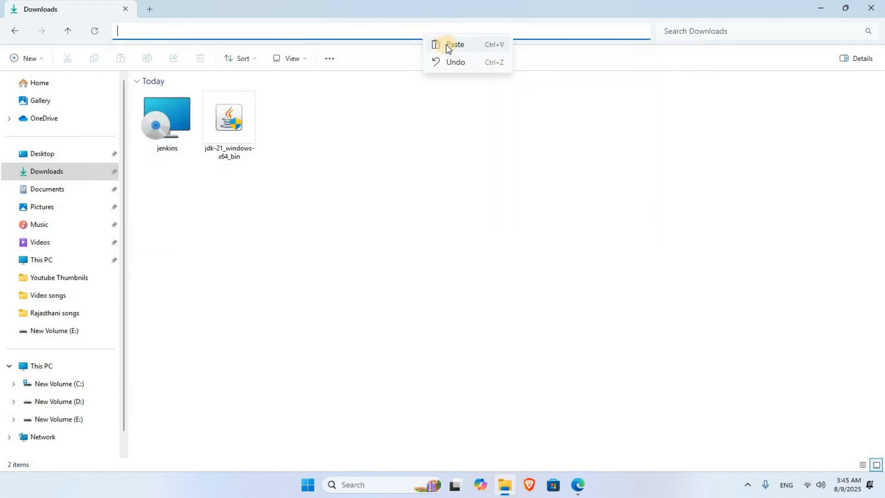
click(444, 45)
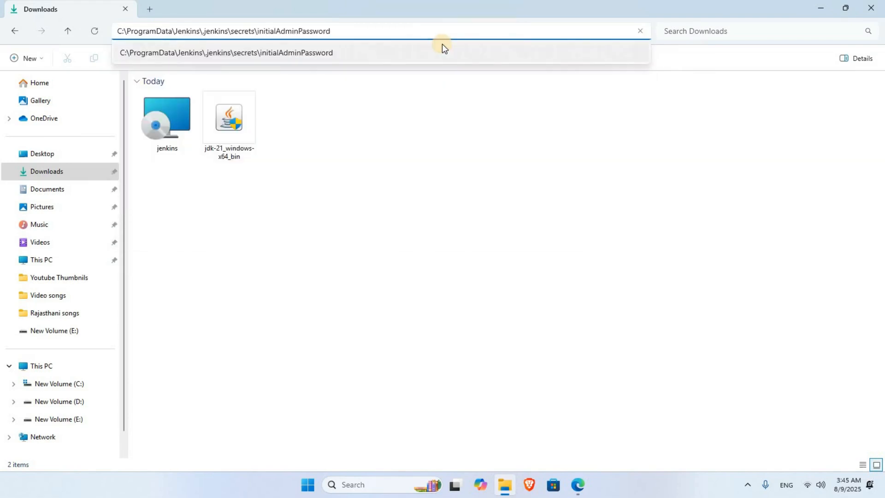
key(Return)
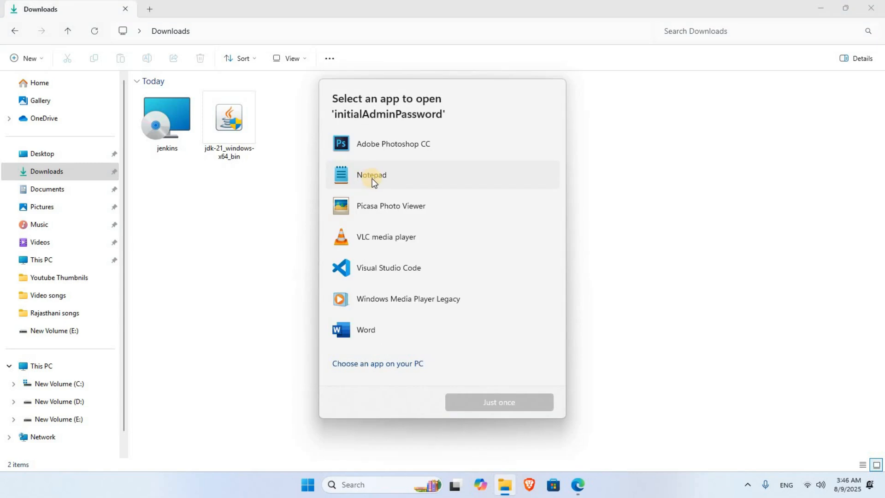
click(372, 178)
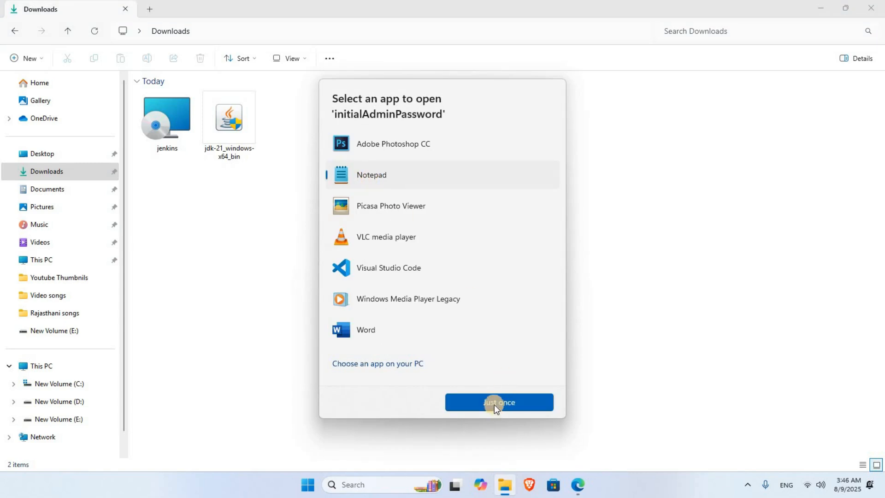
click(508, 403)
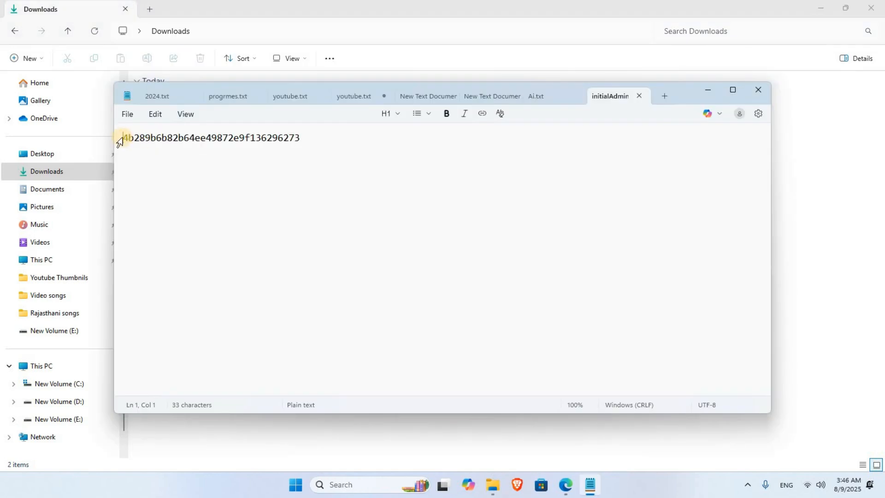
Copy the initial administrator password from the file, then close Notepad and minimize File Explorer.
triple_click(206, 138)
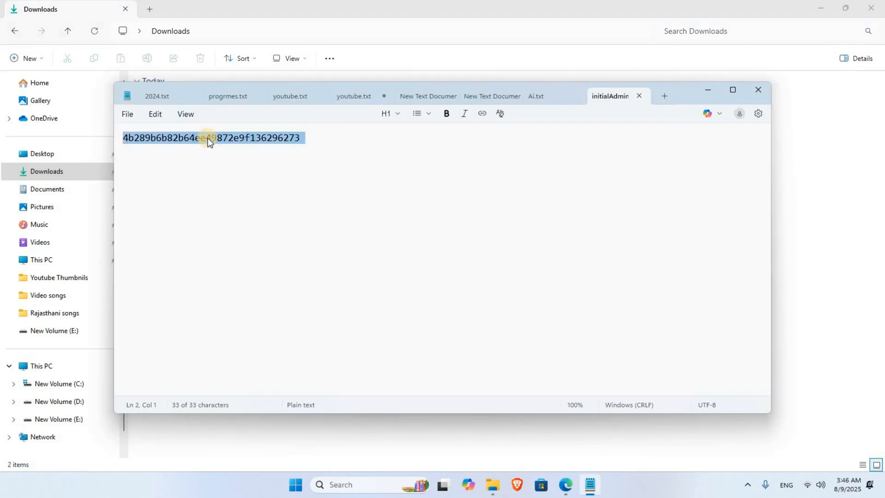
right_click(207, 137)
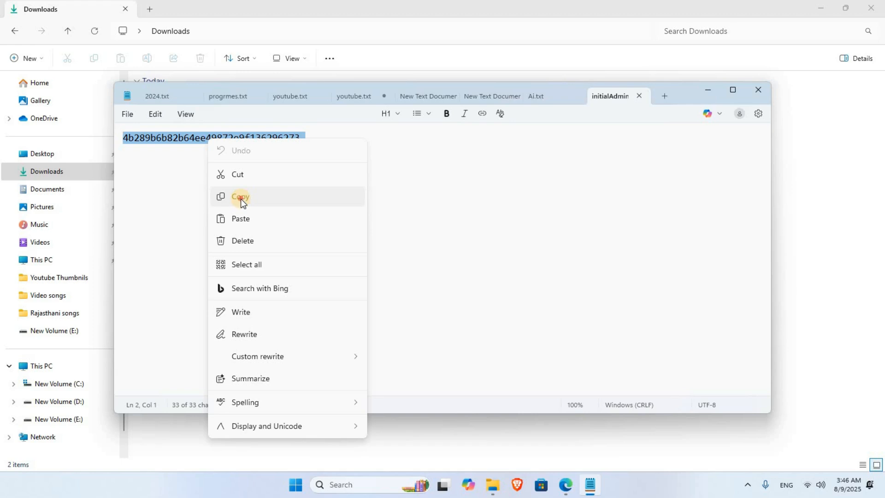
click(241, 196)
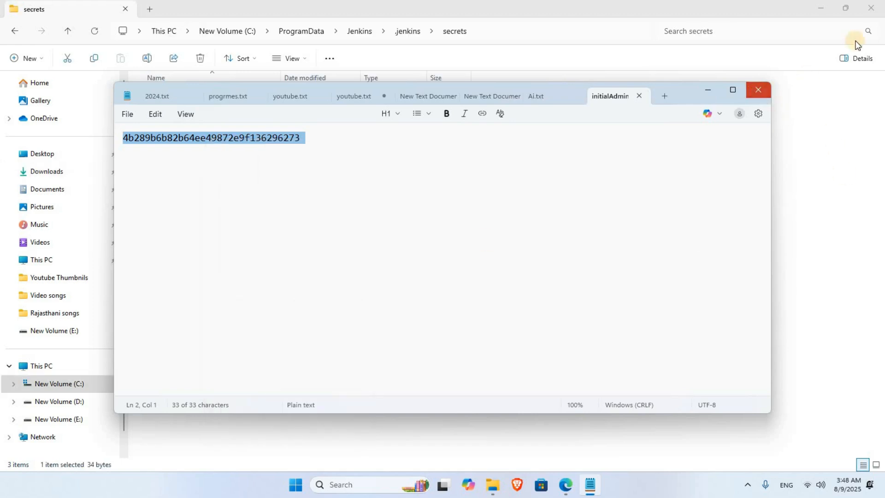
click(757, 95)
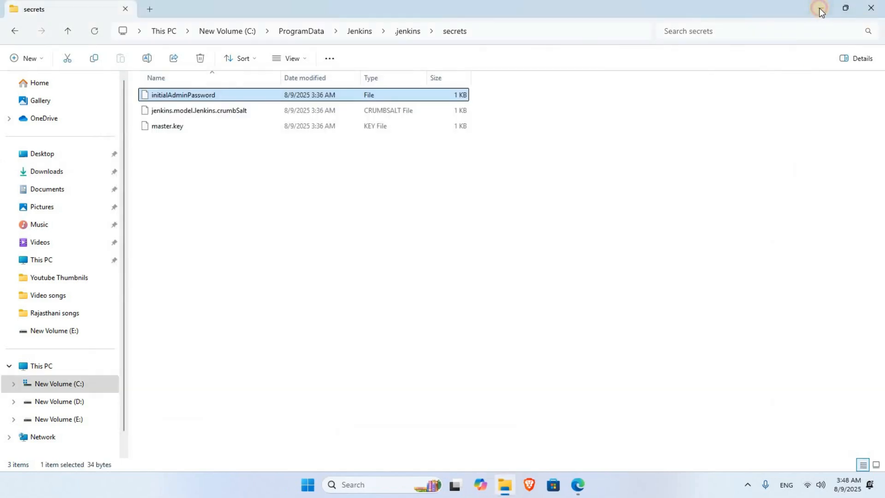
click(822, 9)
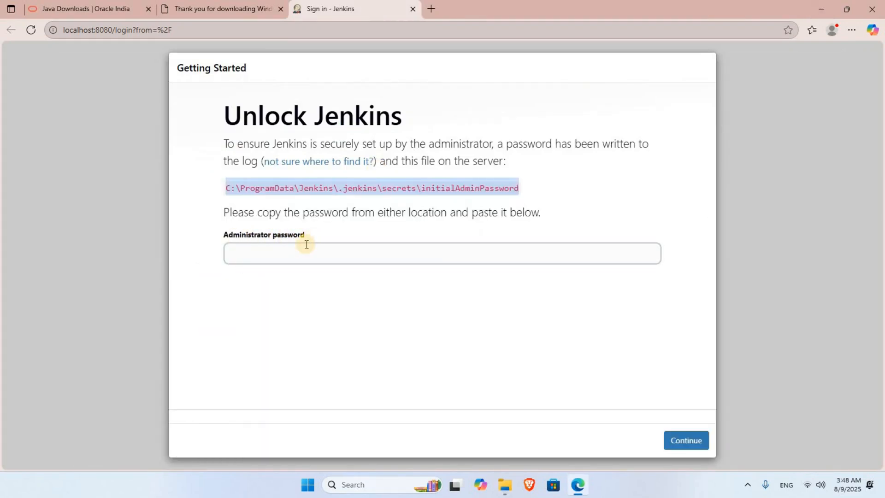
Unlock Jenkins by pasting the copied password as the administrator password, and install the suggested plugins.
click(298, 252)
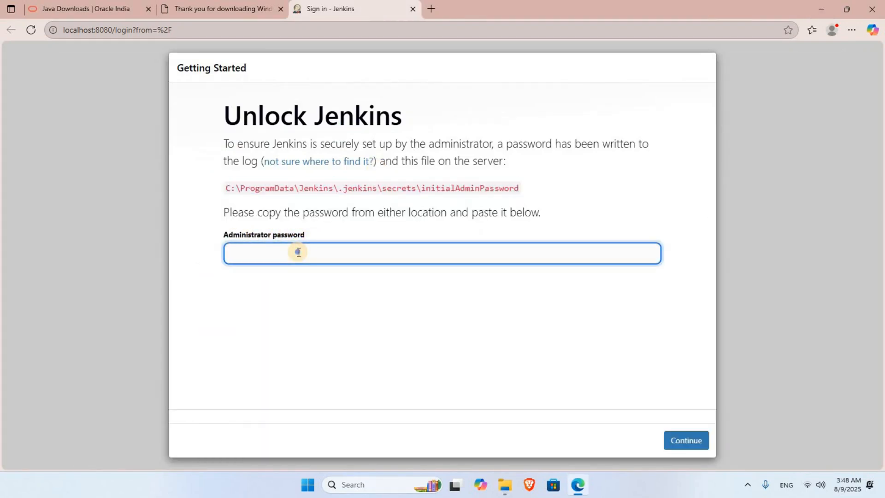
right_click(297, 251)
click(328, 379)
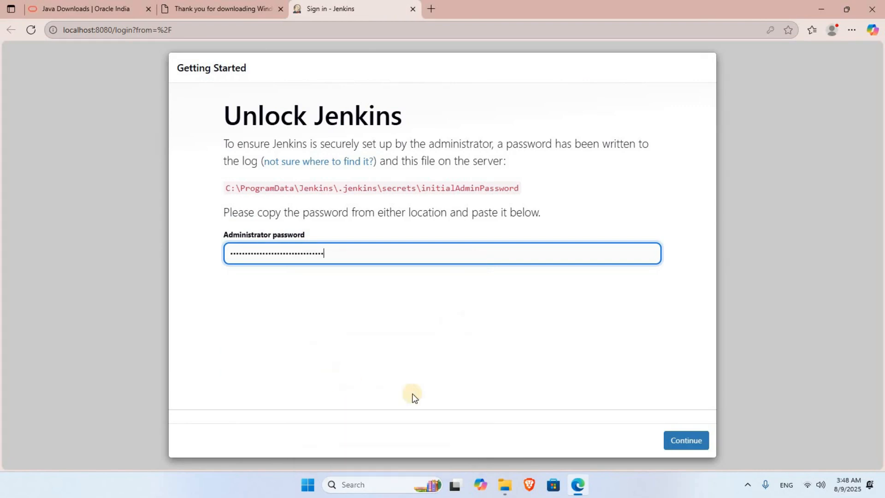
click(685, 441)
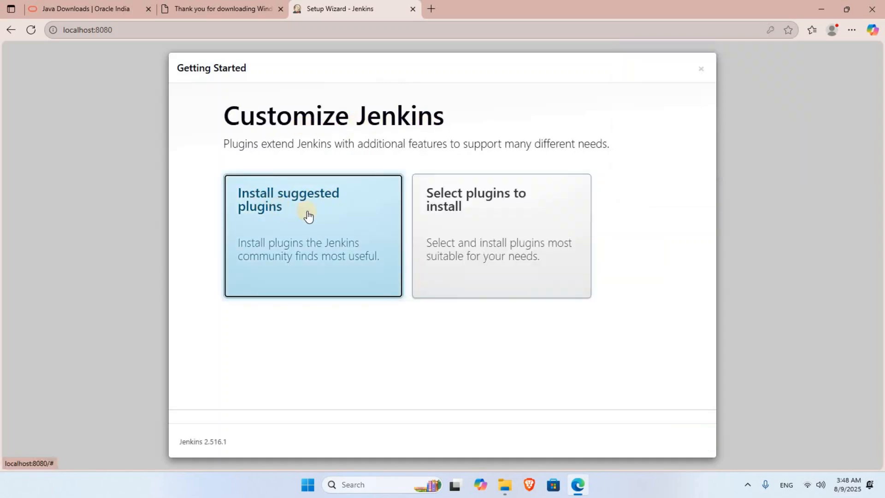
click(347, 212)
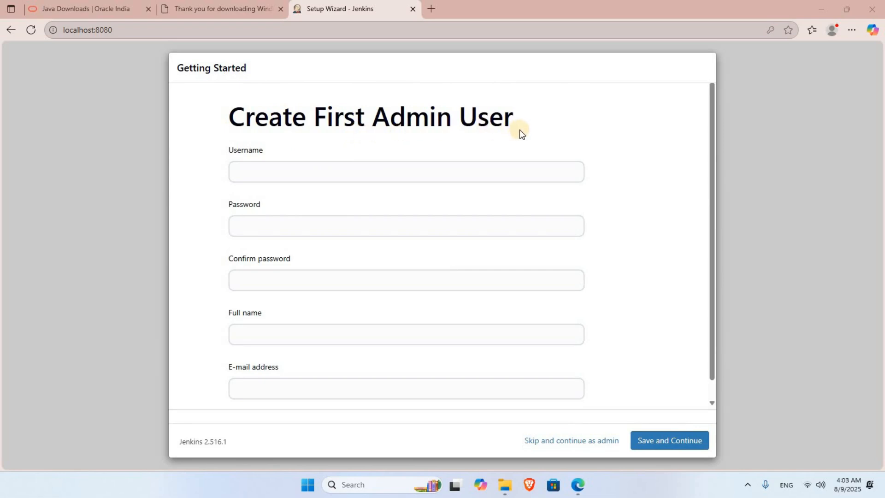
Create the first admin user by entering the username, password, password confirmation, full name and e-mail address, and save it.
click(265, 172)
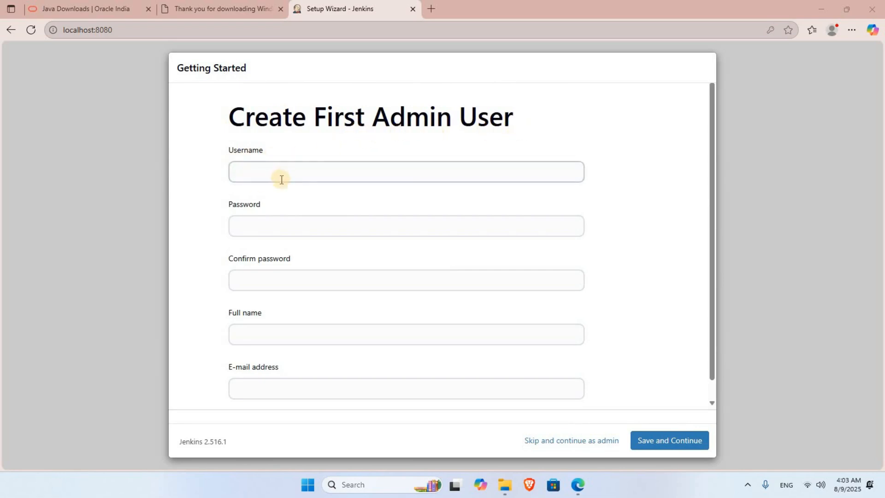
click(286, 224)
click(279, 282)
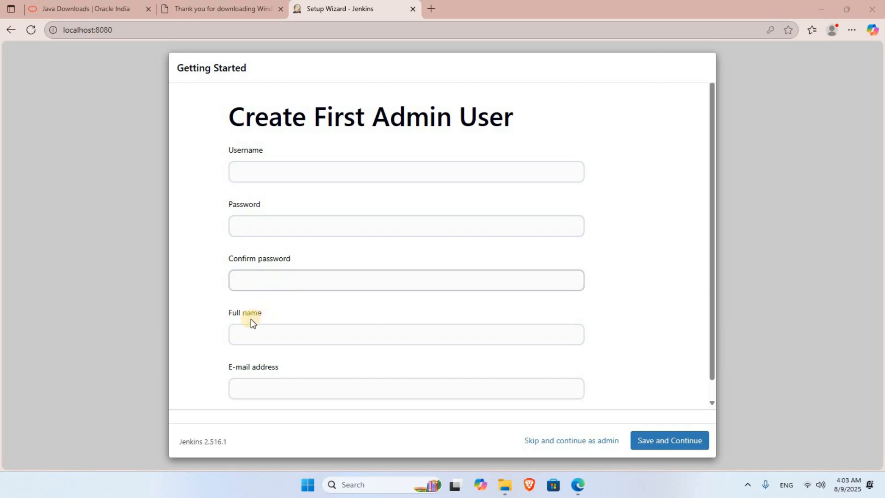
click(259, 334)
click(286, 389)
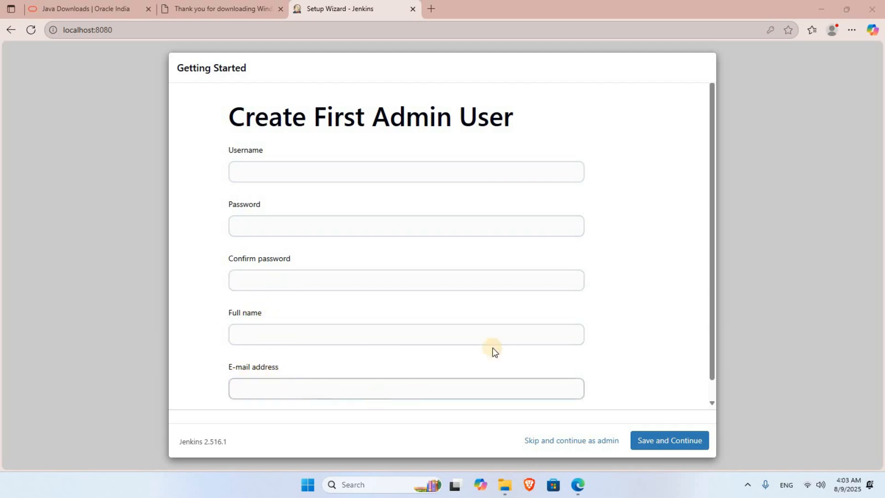
click(390, 138)
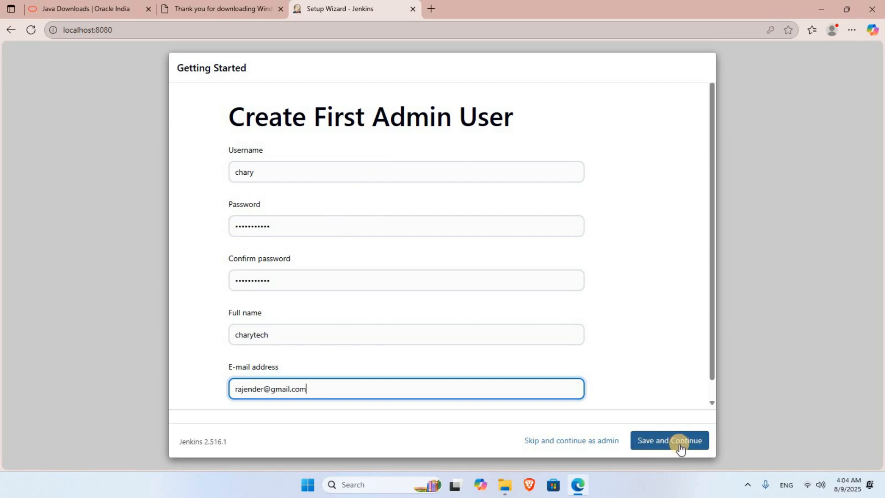
click(680, 442)
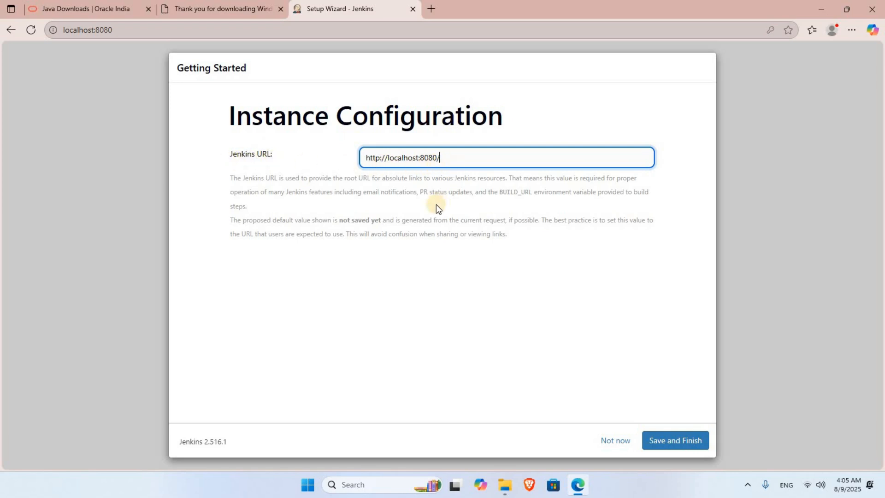
click(690, 446)
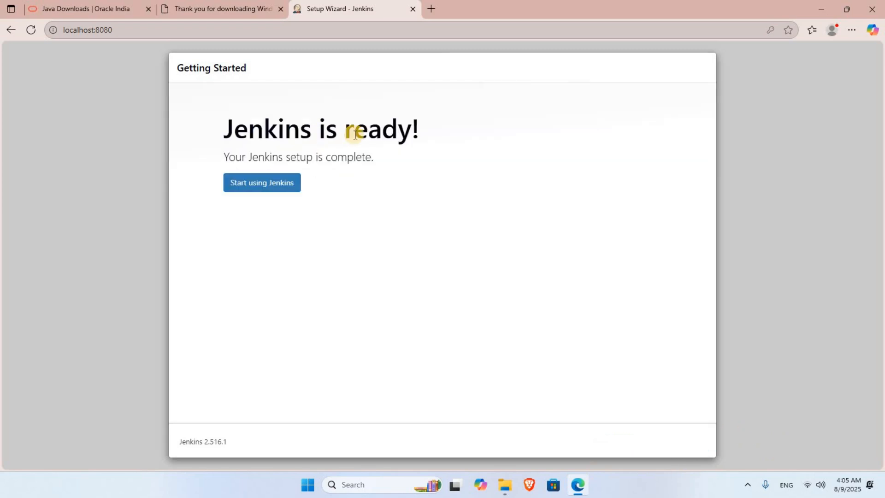
click(269, 192)
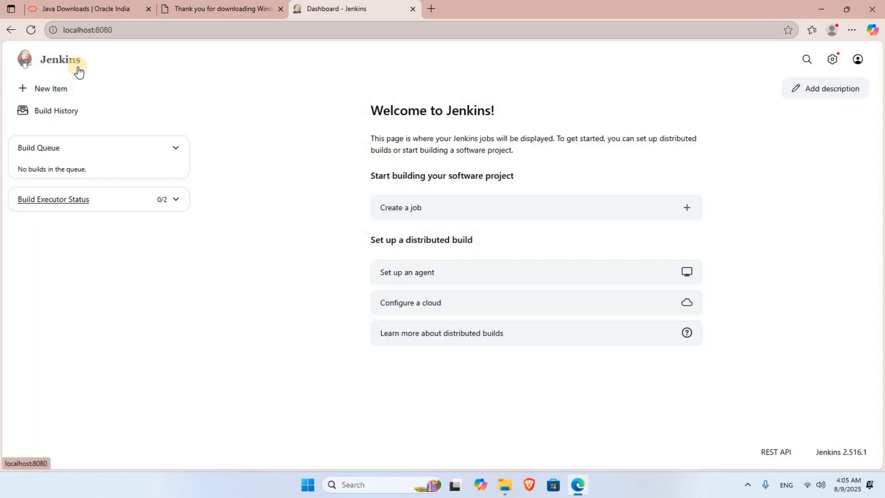